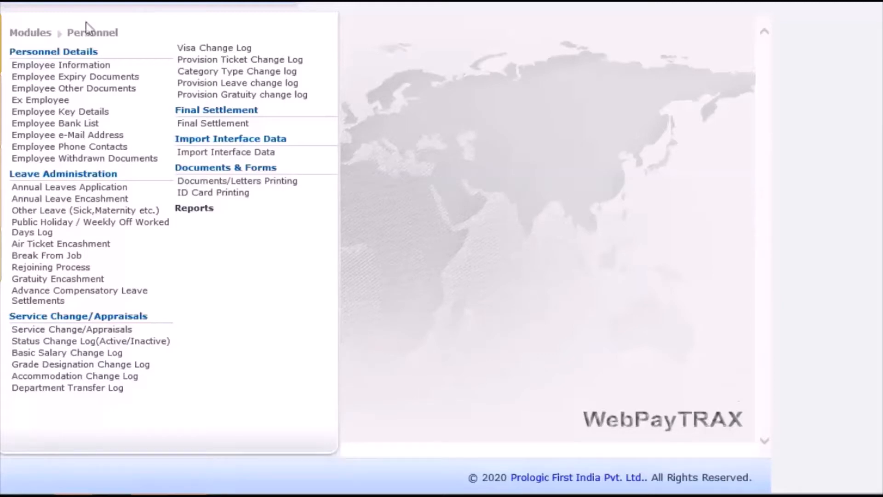
Step: Open Service Change/Appraisals, look up the employee by first name, select the match and add a new service change
click(69, 330)
click(157, 61)
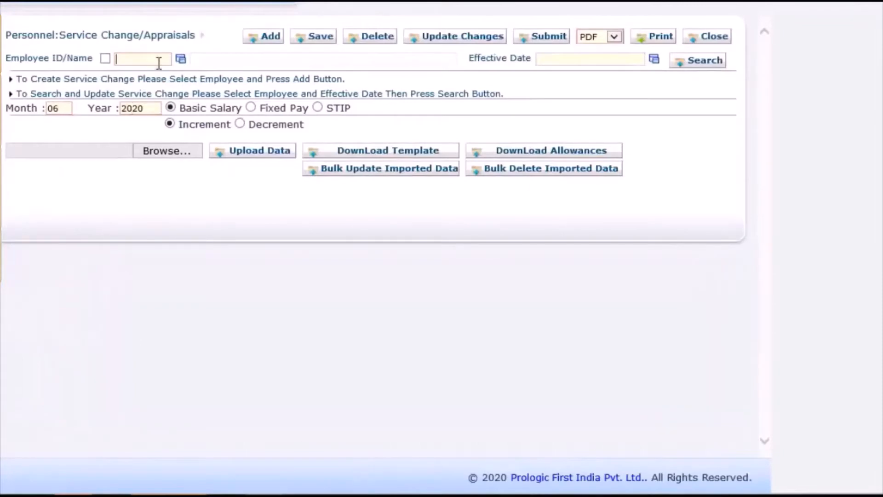
text(KRISHNA)
key(Return)
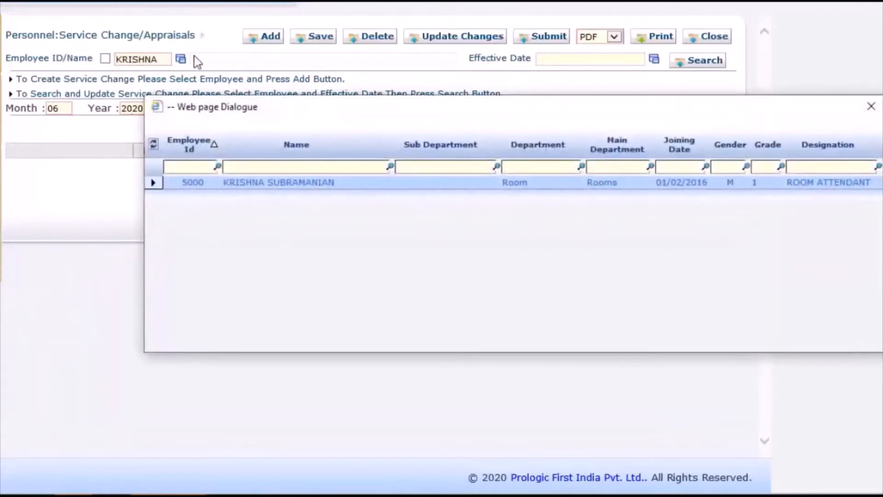
double_click(247, 184)
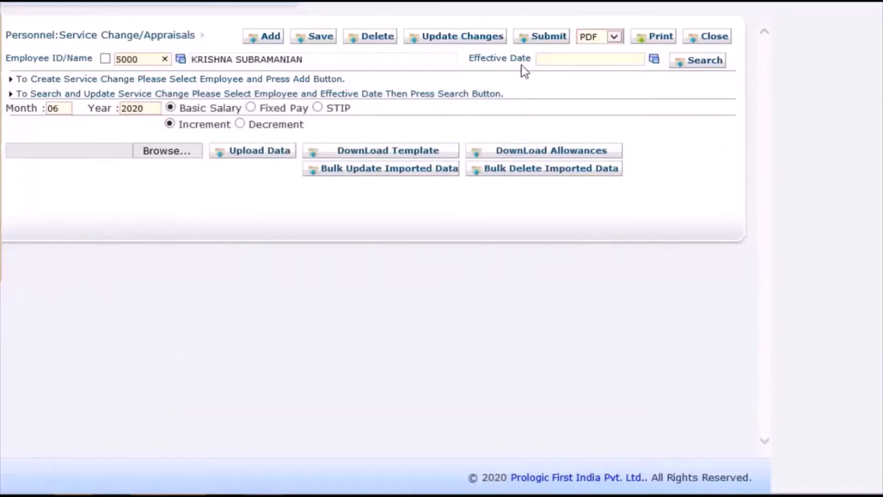
click(274, 39)
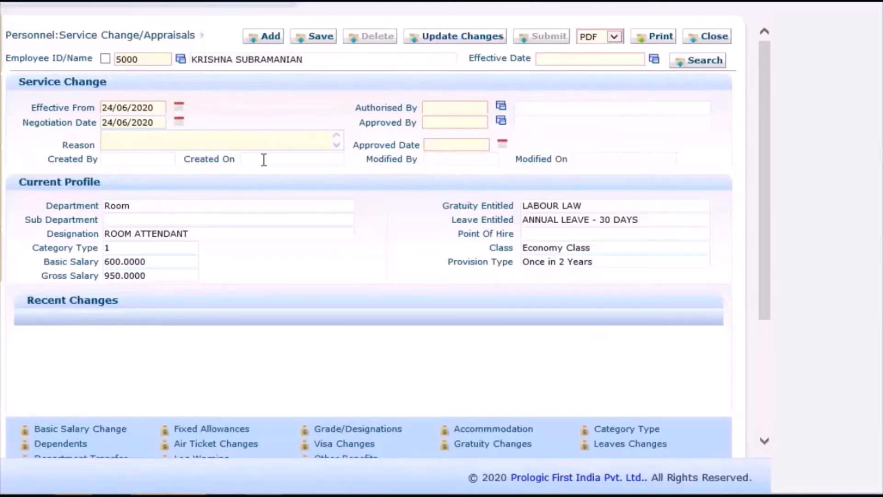
Step: Set the Effective From and Negotiation dates to 01/06/2020 and the Approved Date to 24/06/2020
click(179, 108)
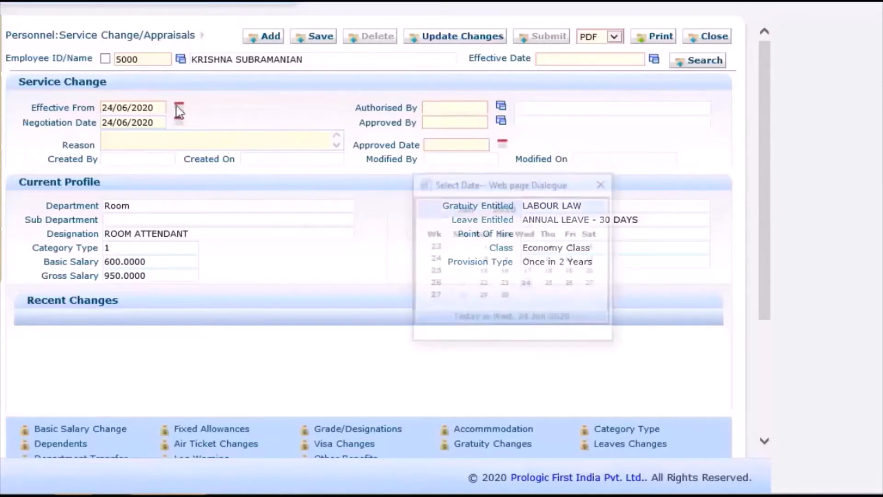
click(484, 251)
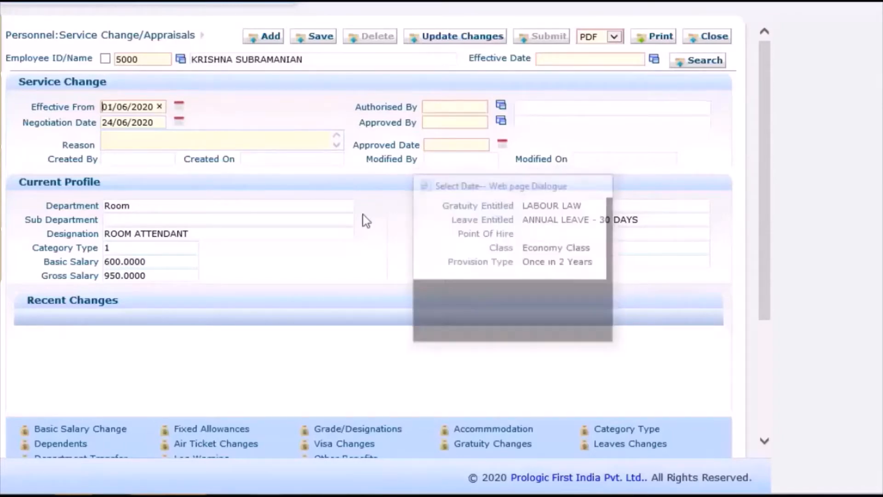
click(502, 143)
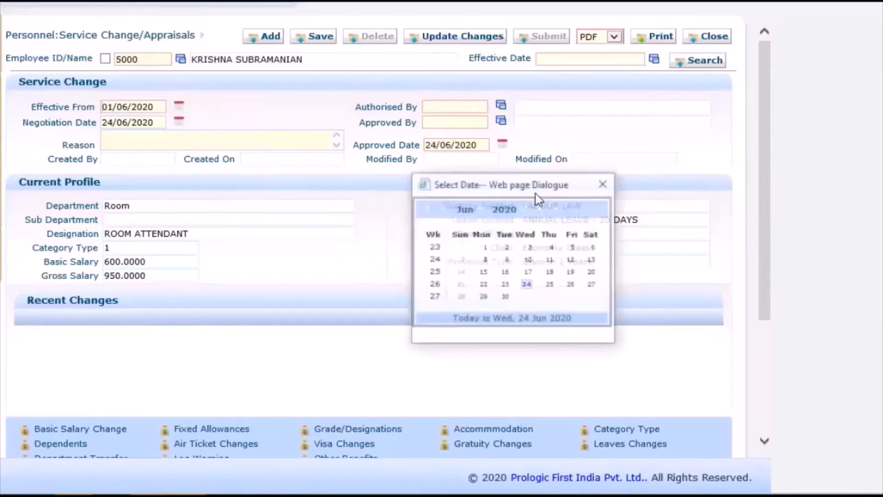
click(485, 250)
Step: Choose the third listed person as Authorised By and the first listed person as Approved By
click(500, 105)
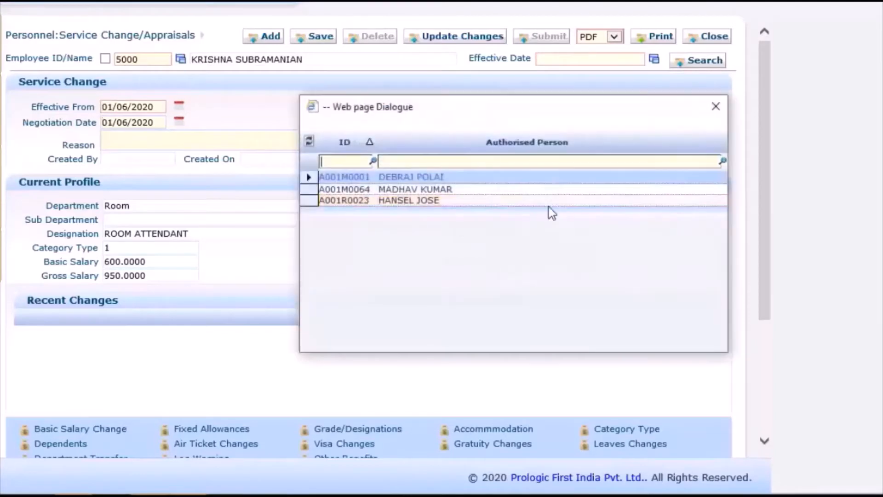
double_click(509, 203)
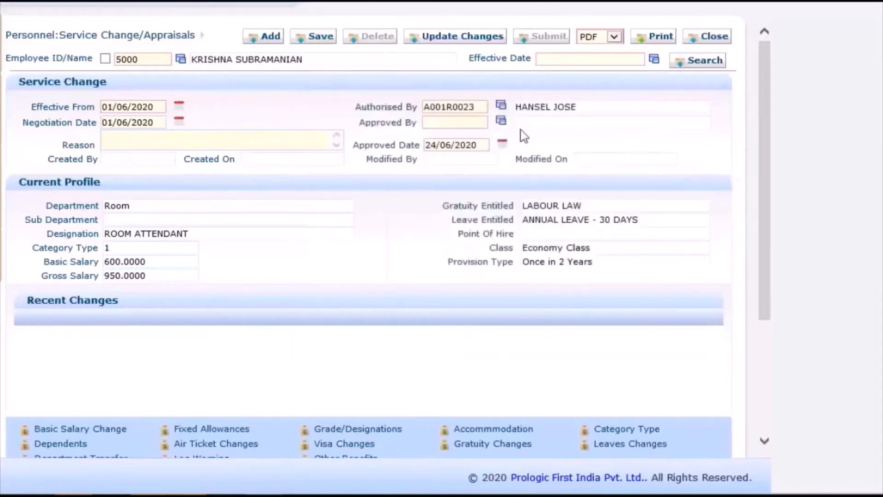
click(501, 121)
double_click(491, 179)
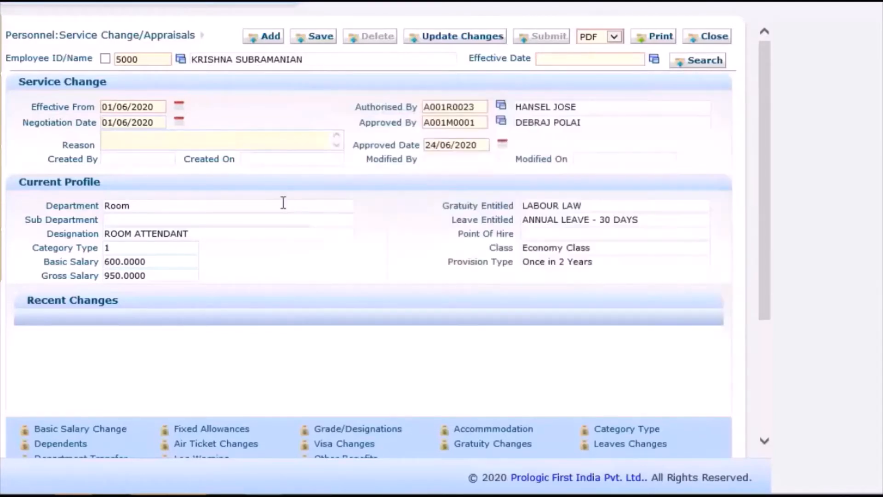
Step: Enter PROMOTION as the reason and save the service change record
click(200, 139)
text(PROMOTION)
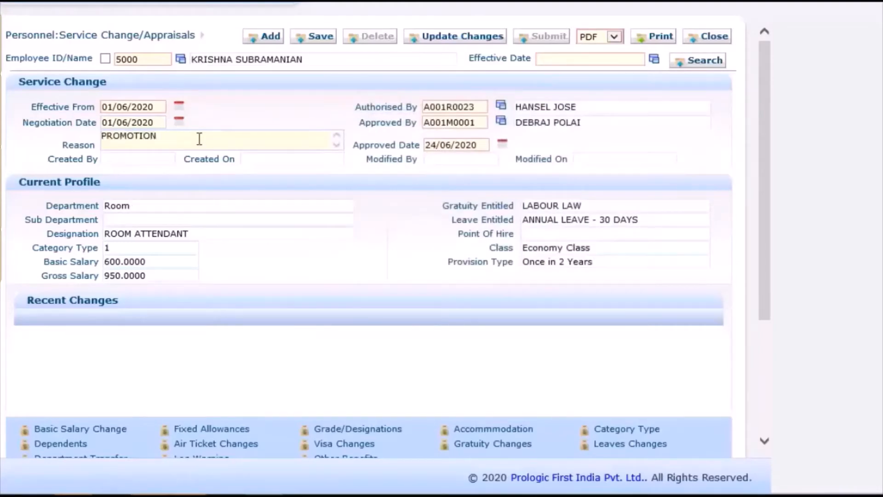
click(143, 103)
click(145, 121)
click(143, 122)
click(322, 40)
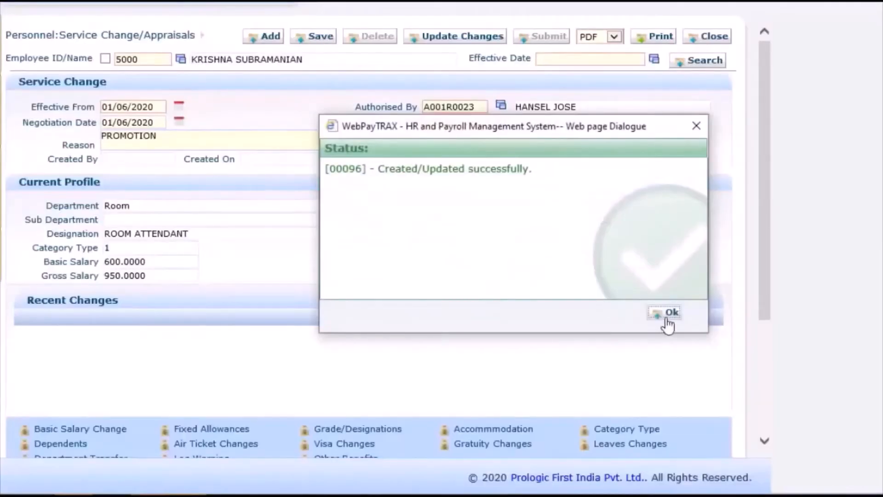
click(664, 315)
Step: Examine the saved record's effective date and update status, plus the employee's current department, designation and salaries
drag(588, 54, 531, 55)
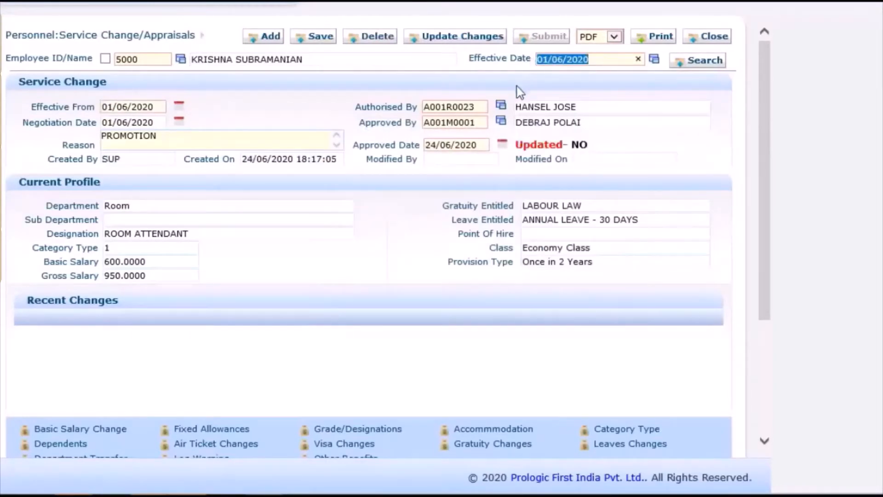
drag(517, 145, 587, 143)
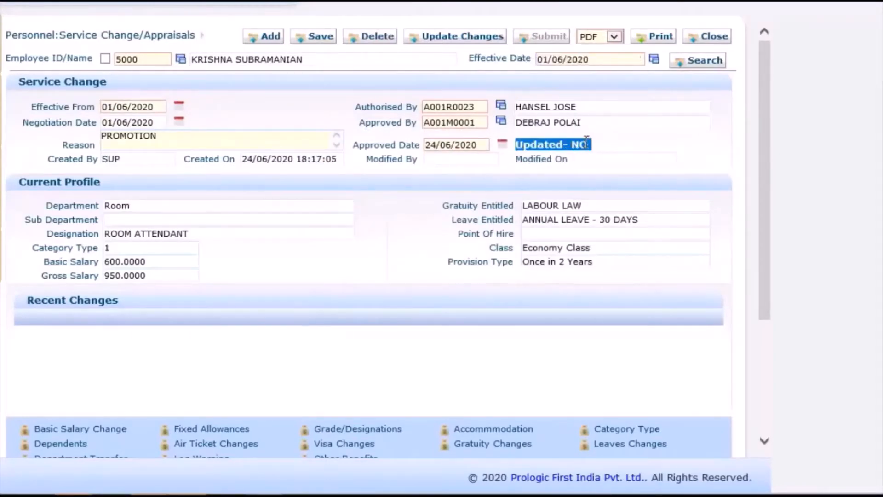
scroll(475, 140, down, 2)
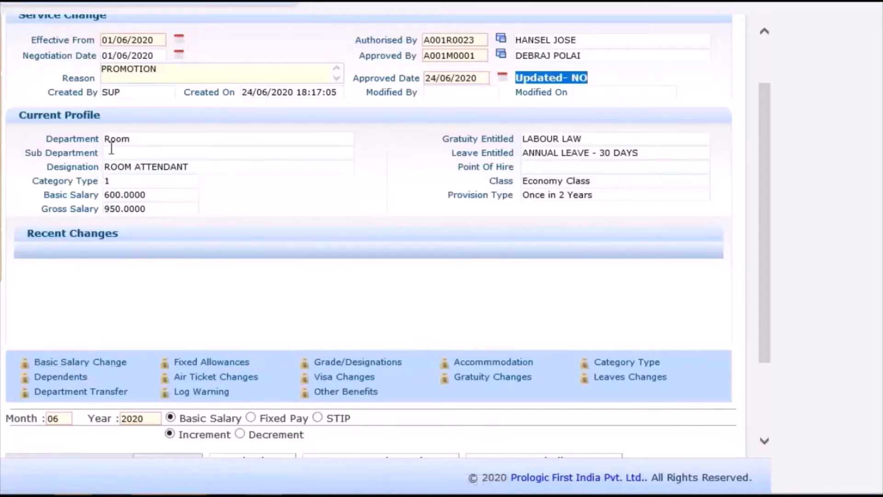
drag(104, 139, 143, 143)
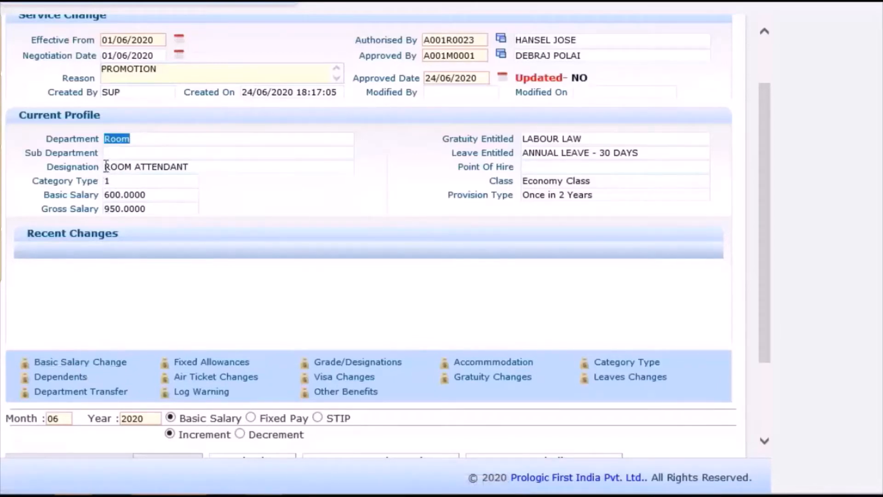
drag(105, 166, 189, 170)
drag(106, 195, 145, 211)
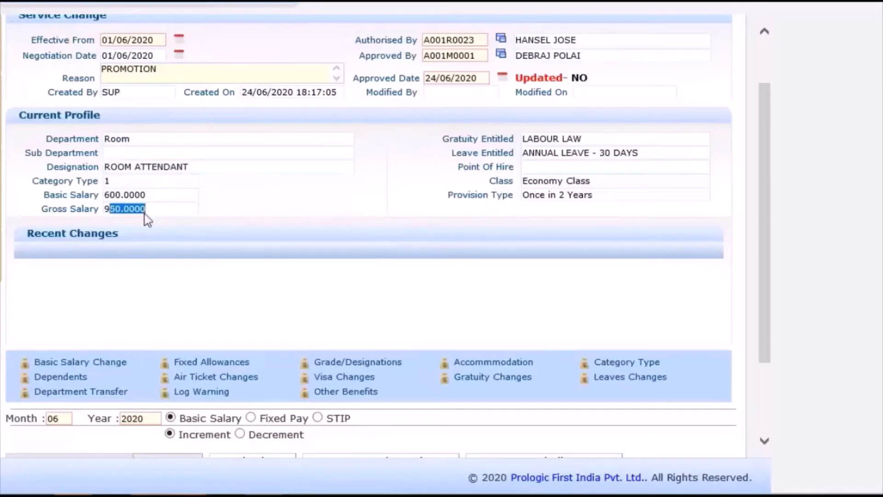
Step: Add a basic salary increment of 100 to the service change, save it and review it in Recent Changes
click(84, 363)
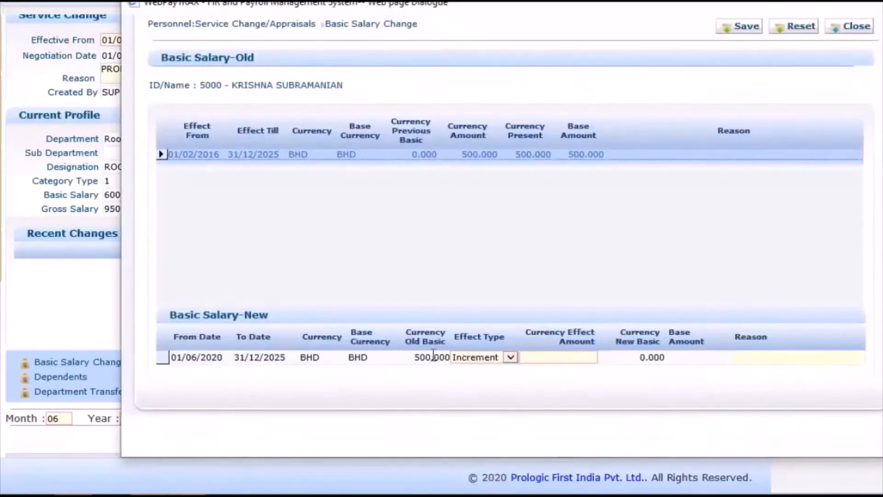
click(415, 357)
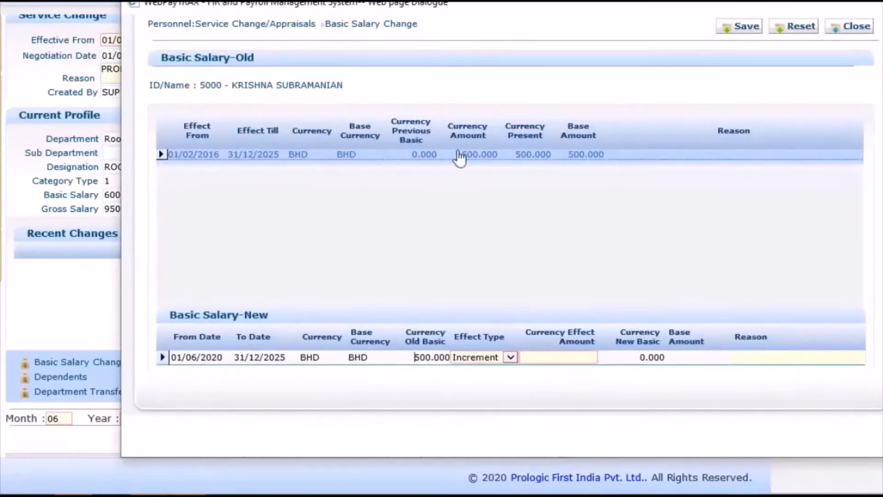
drag(415, 357, 454, 367)
click(549, 358)
text(100)
key(Tab)
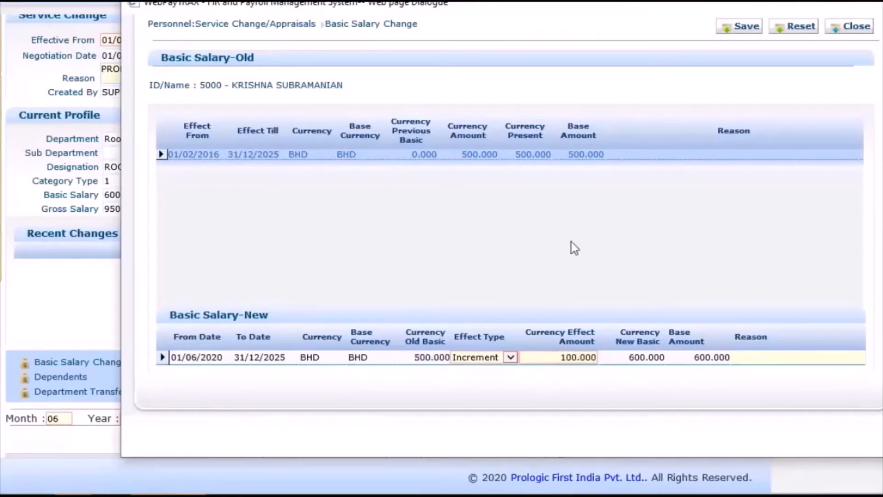
click(746, 27)
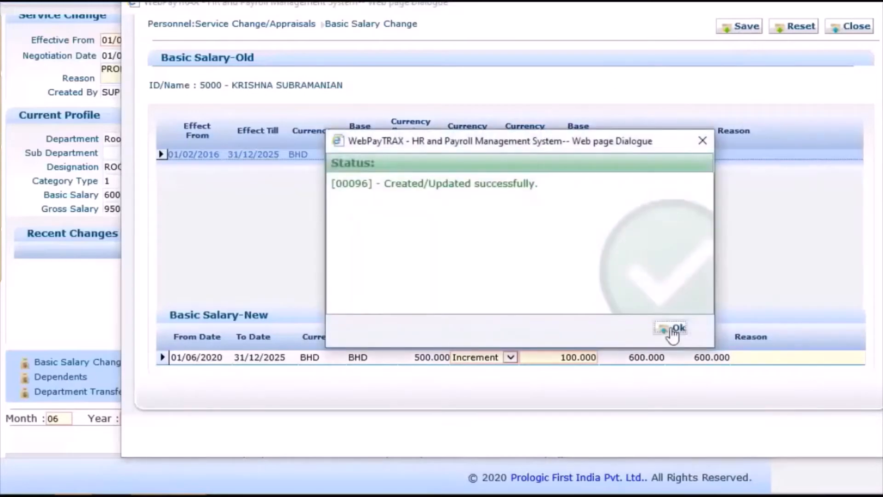
click(672, 327)
click(842, 29)
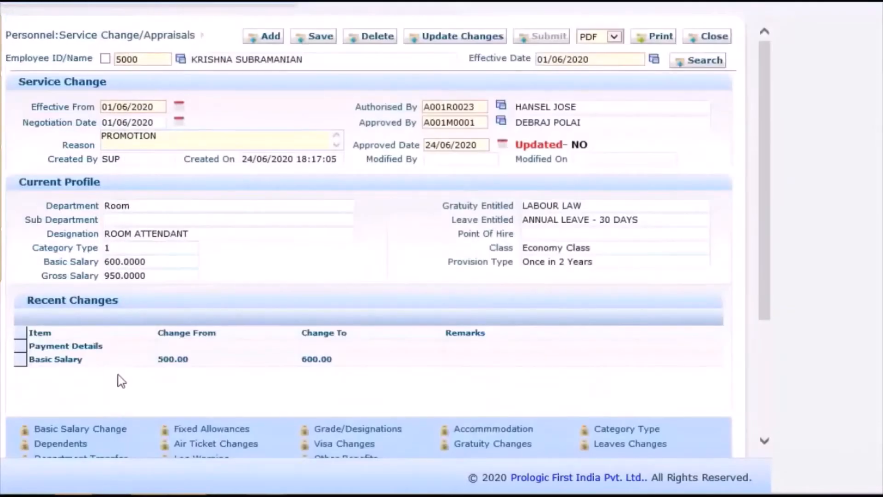
drag(163, 359, 175, 359)
click(302, 353)
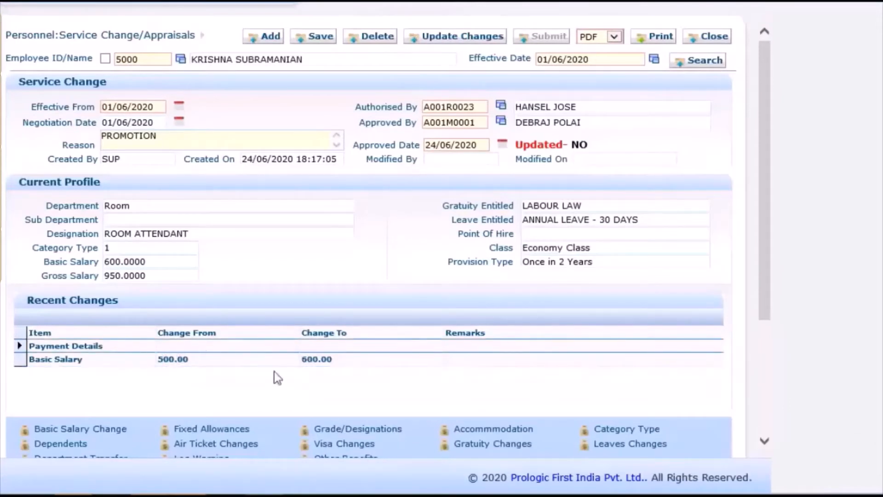
Step: Fill in a new fixed allowance of type ALLOWANCES with payment code HOUSING and a currency amount of 300
click(225, 431)
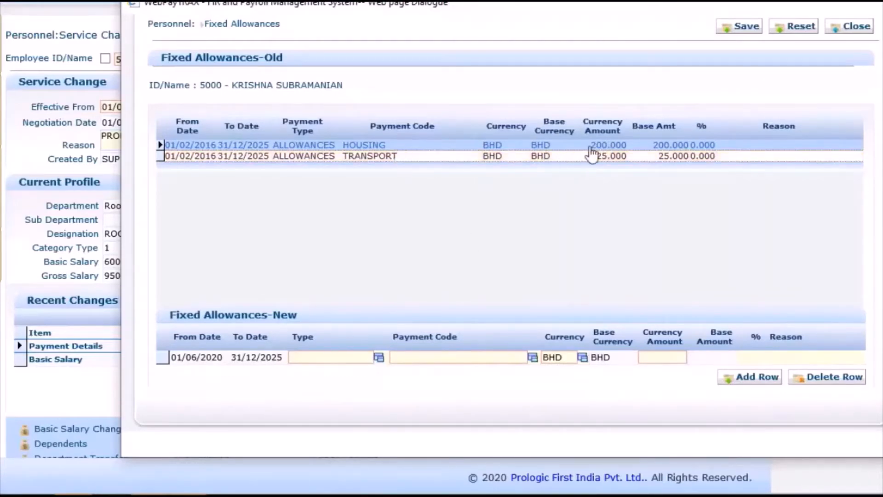
click(378, 358)
double_click(457, 191)
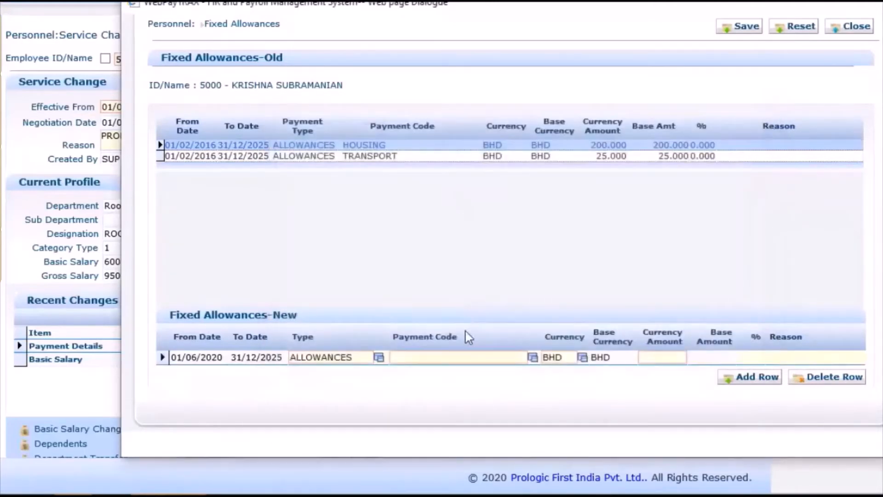
click(530, 358)
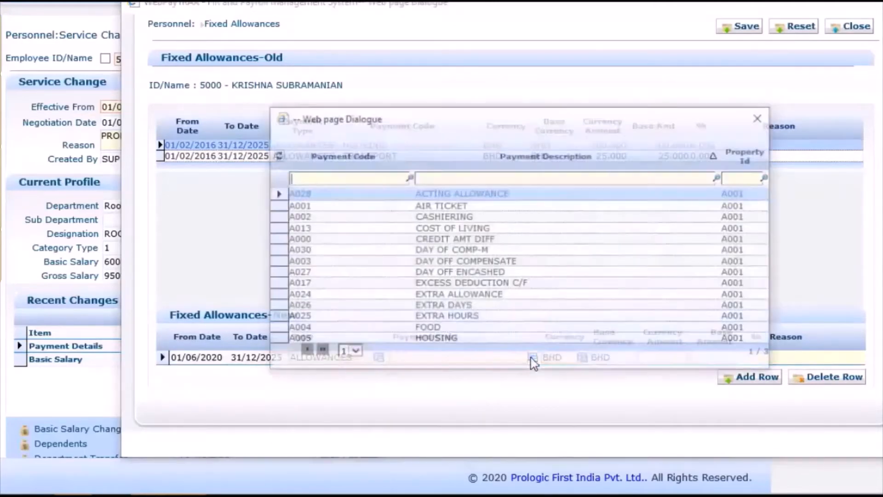
double_click(445, 339)
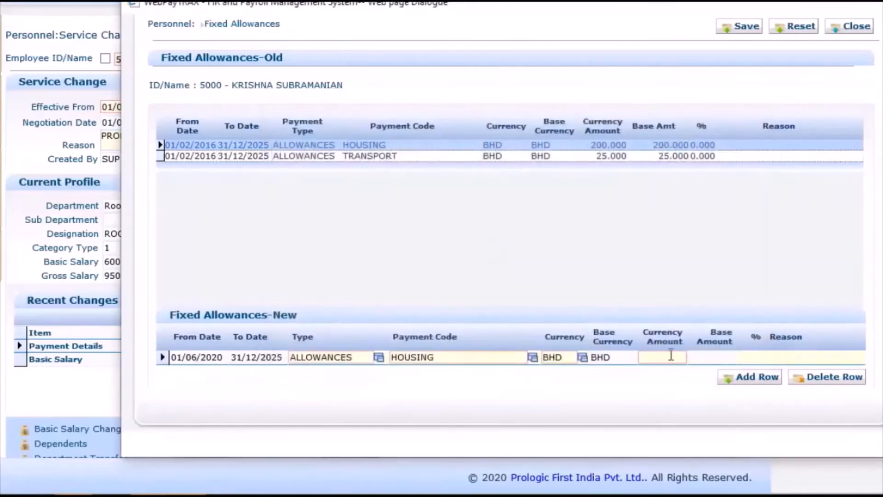
click(672, 356)
text(300)
click(672, 283)
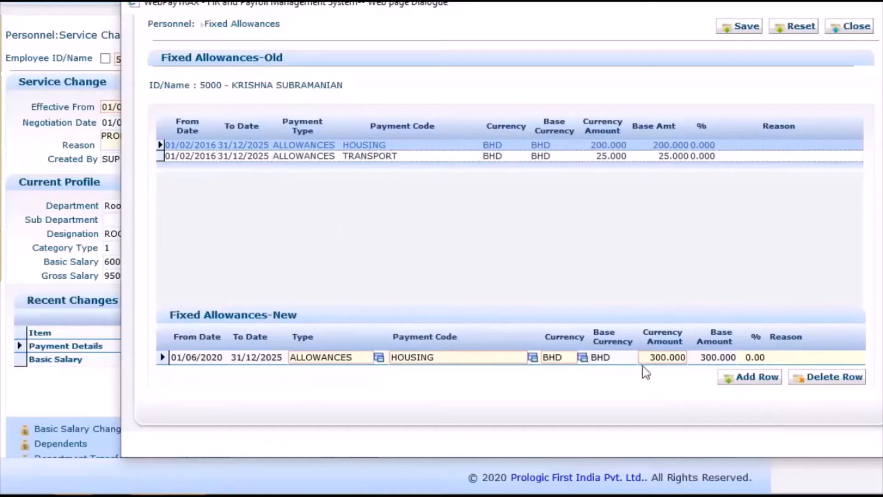
drag(648, 358, 700, 358)
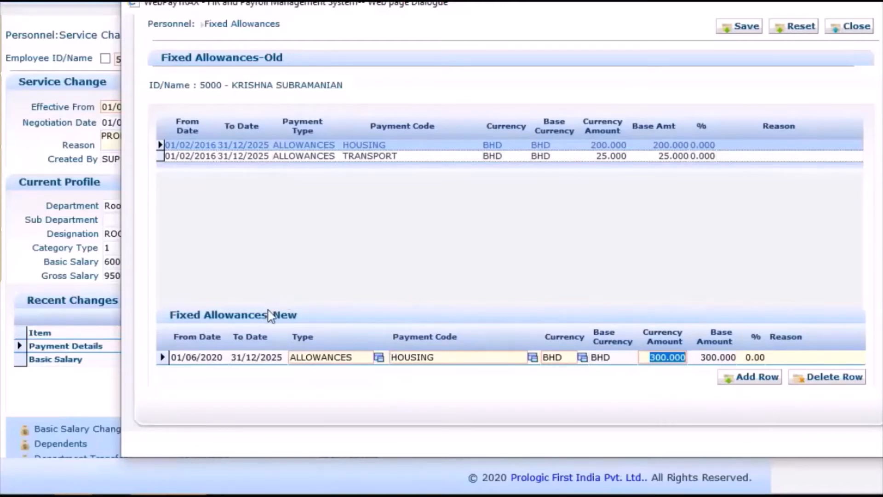
click(751, 358)
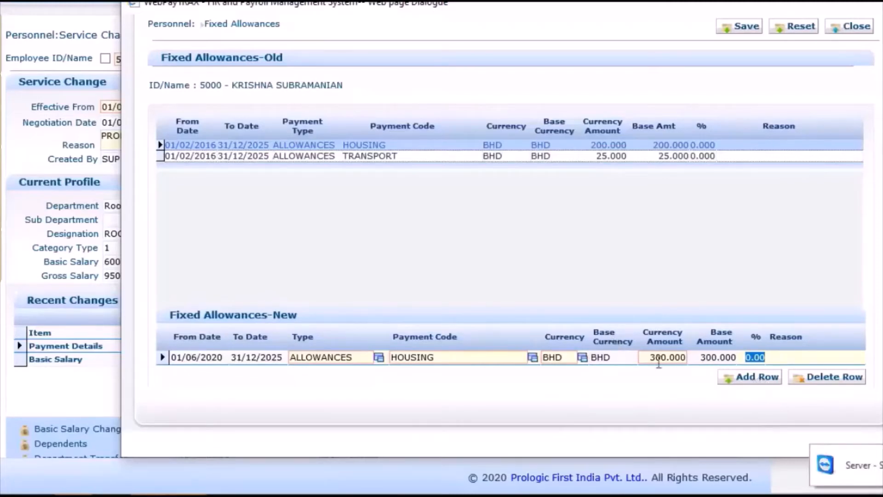
Step: Add a new fixed allowance of type ALLOWANCES with payment code TRANSPORT and a currency amount of 20
click(739, 386)
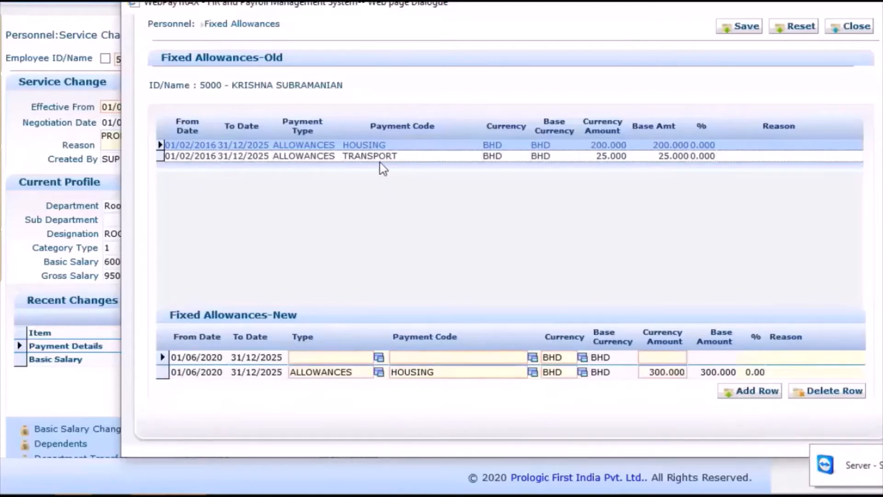
text(ALL)
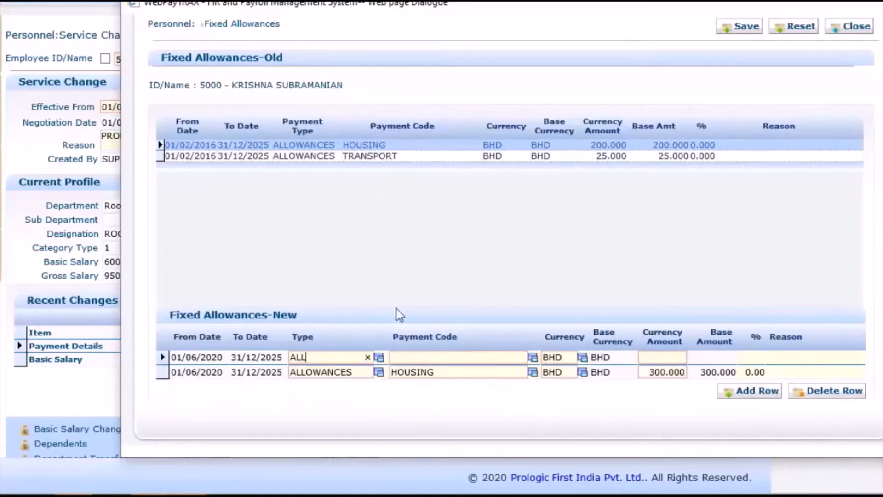
key(Tab)
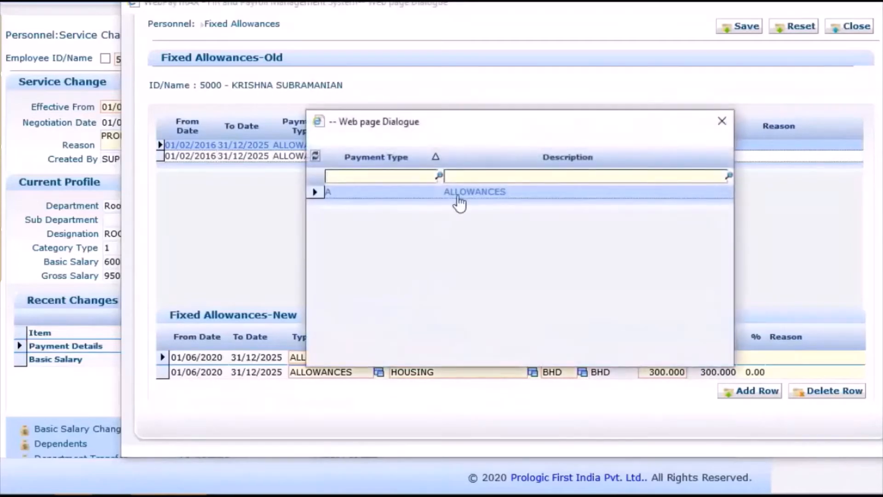
double_click(458, 198)
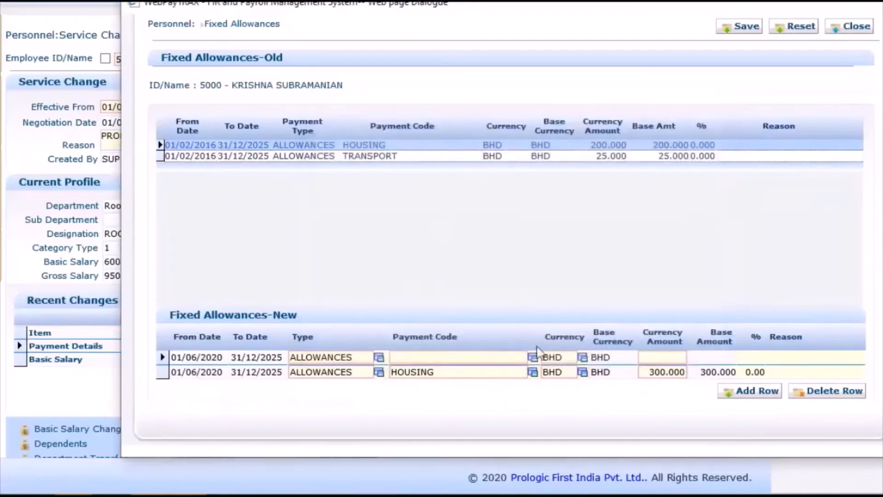
click(482, 358)
text(TRA)
key(Tab)
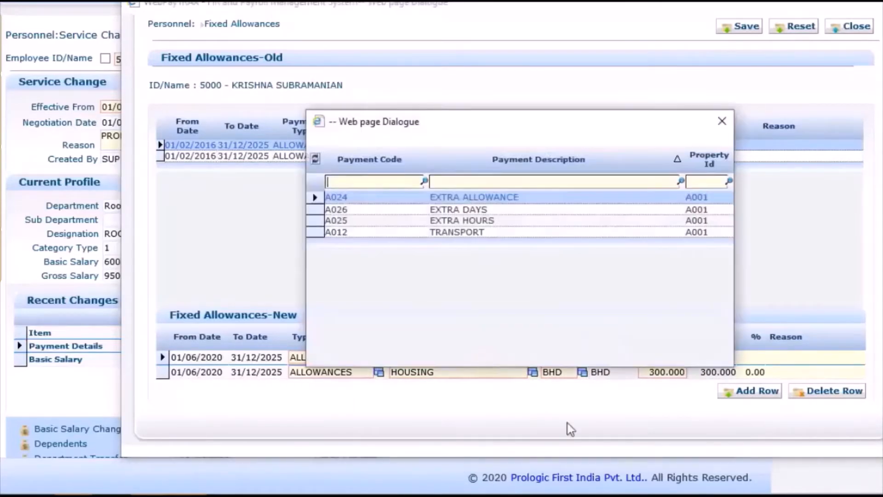
double_click(500, 234)
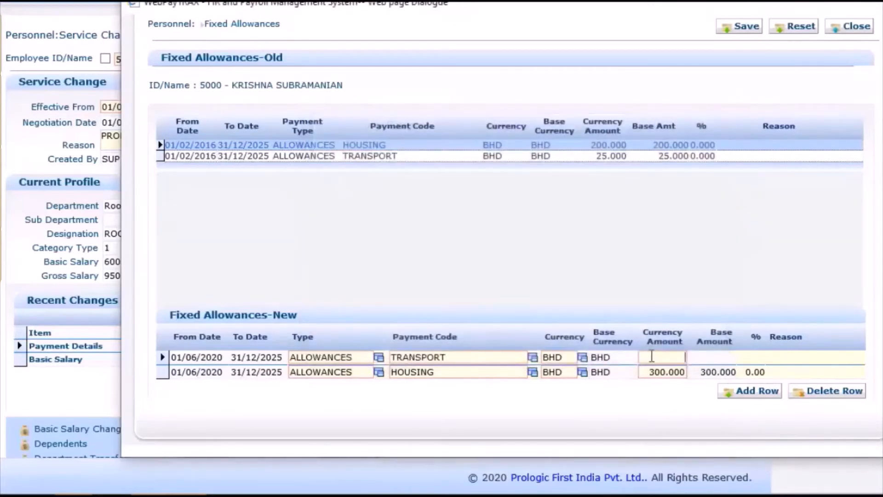
text(20)
key(Tab)
Step: Add another fixed allowance row of type ALLOWANCES with payment code FOOD and a currency amount of 15
click(763, 394)
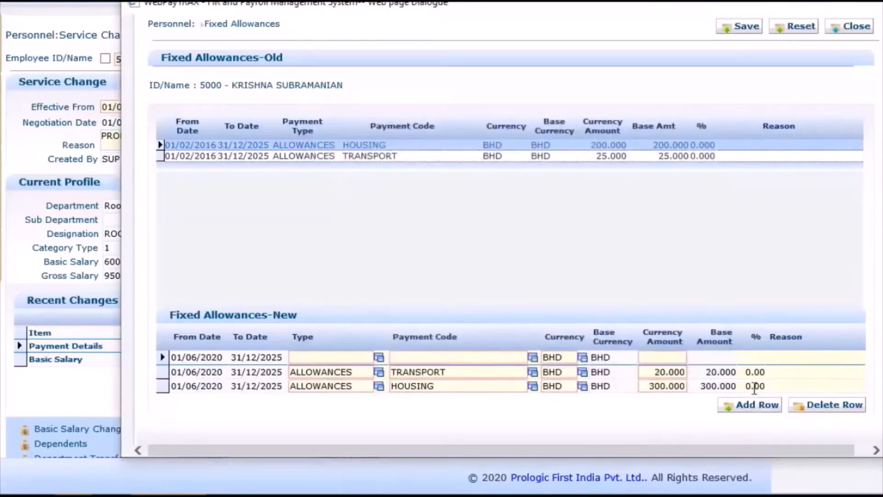
click(361, 358)
text(ALL)
click(379, 358)
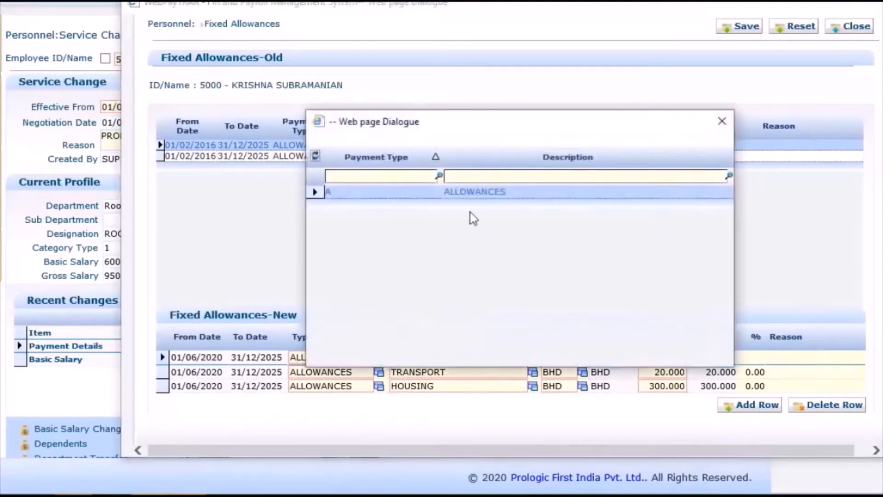
double_click(484, 198)
click(532, 358)
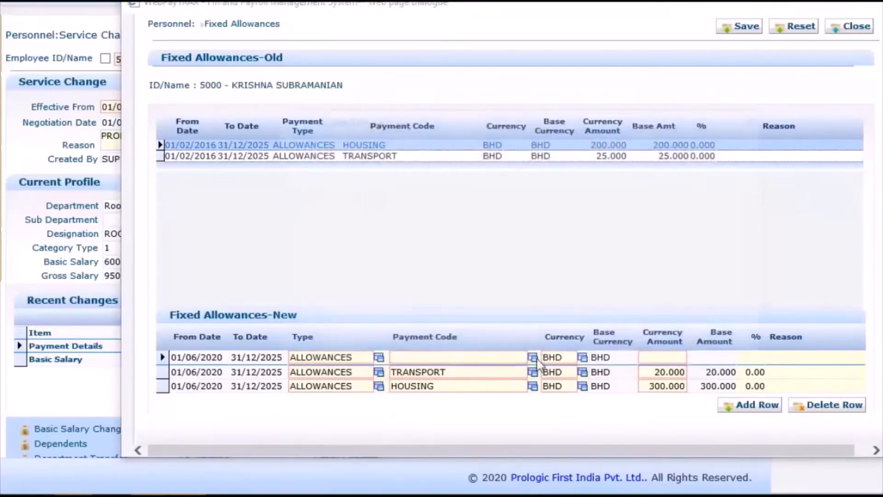
double_click(483, 329)
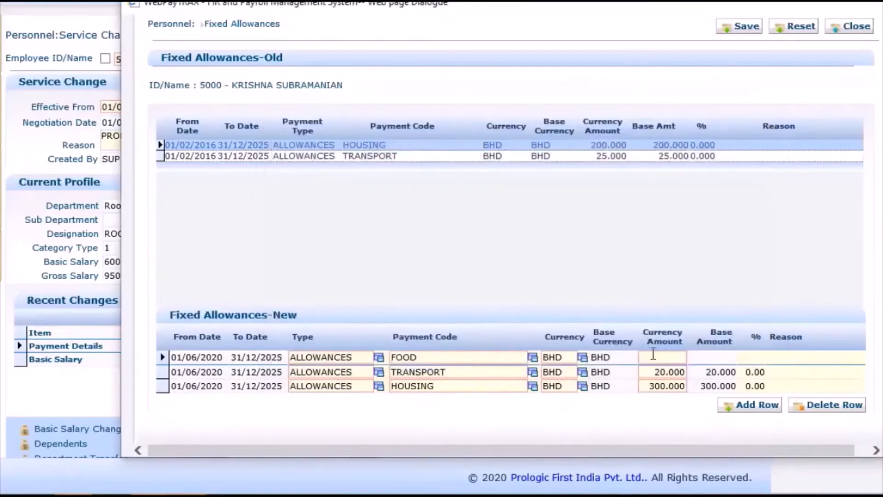
click(658, 361)
text(15)
click(660, 266)
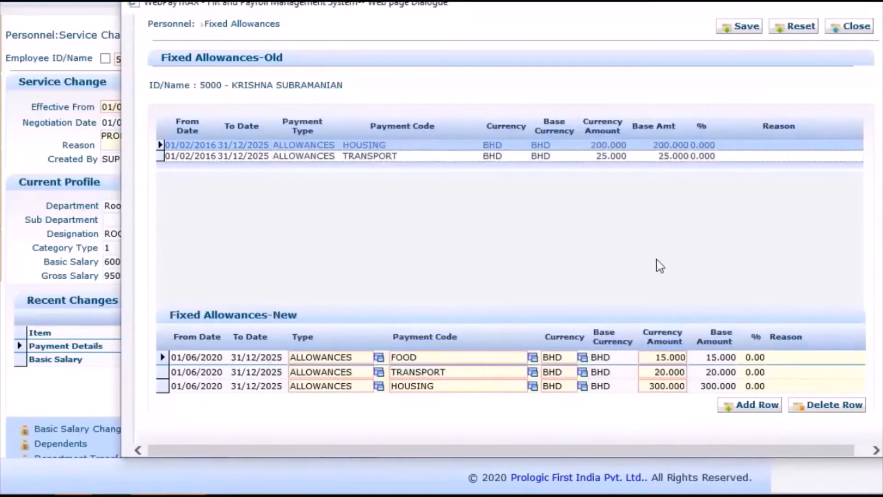
Step: Save the new fixed allowances and return to the service change record
click(746, 29)
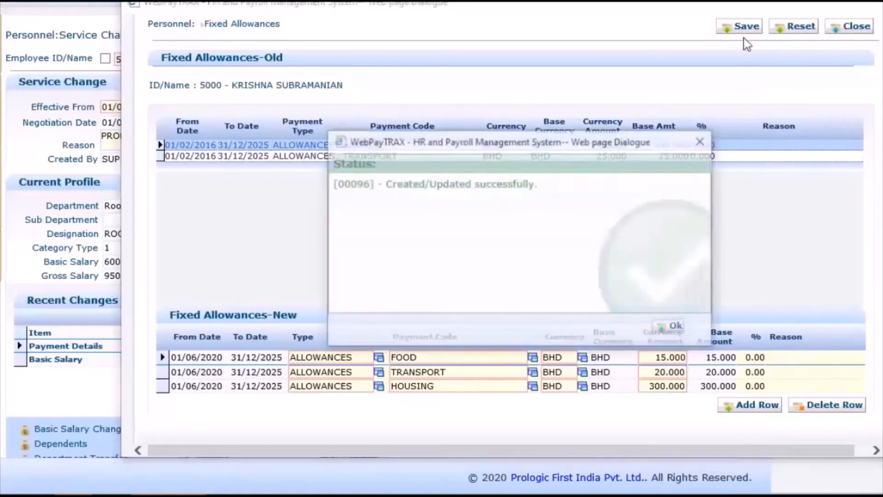
click(668, 330)
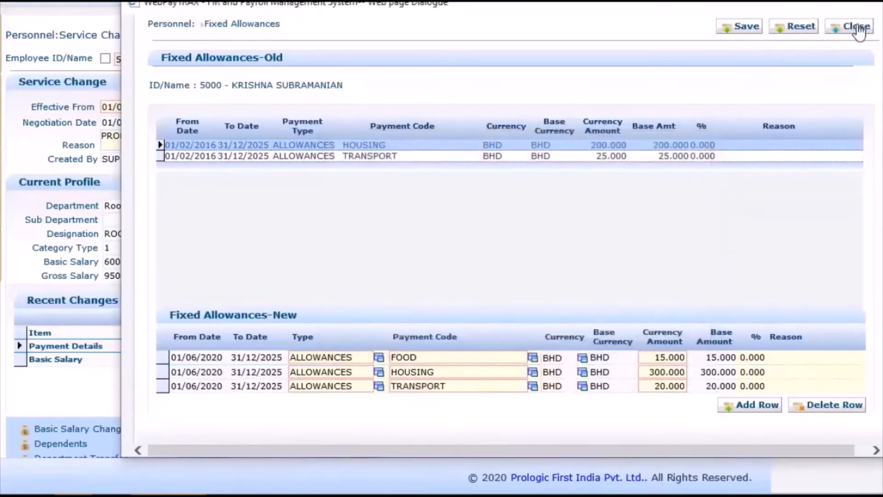
click(854, 29)
Step: Set the employee's new designation to ASSISTANT EXEC HOUSEKEEPER with grade 5, save it and return to the service change record
scroll(285, 363, down, 3)
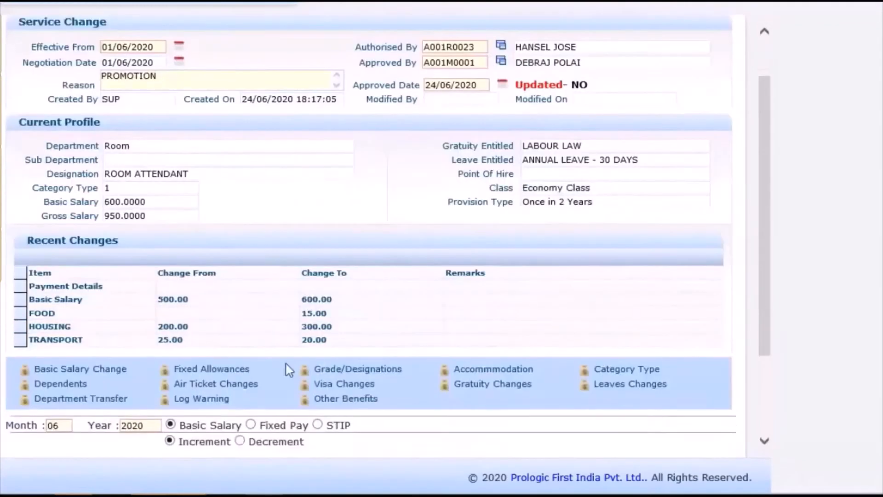
click(354, 361)
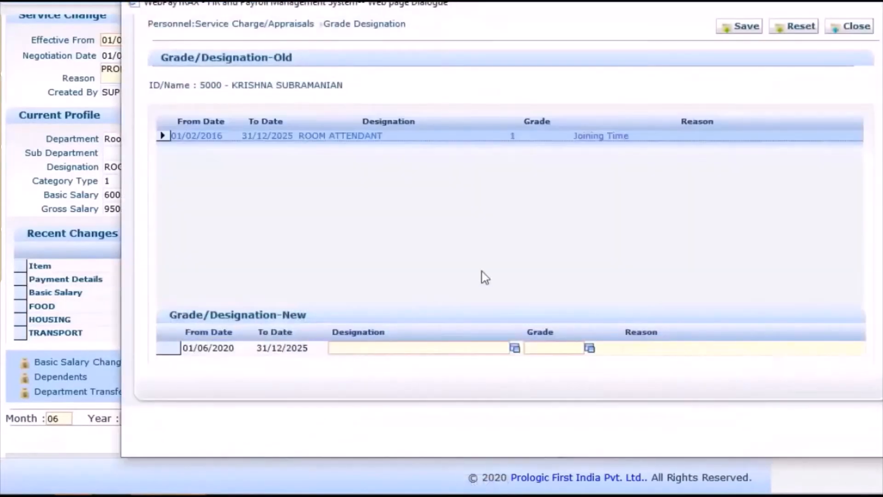
click(515, 349)
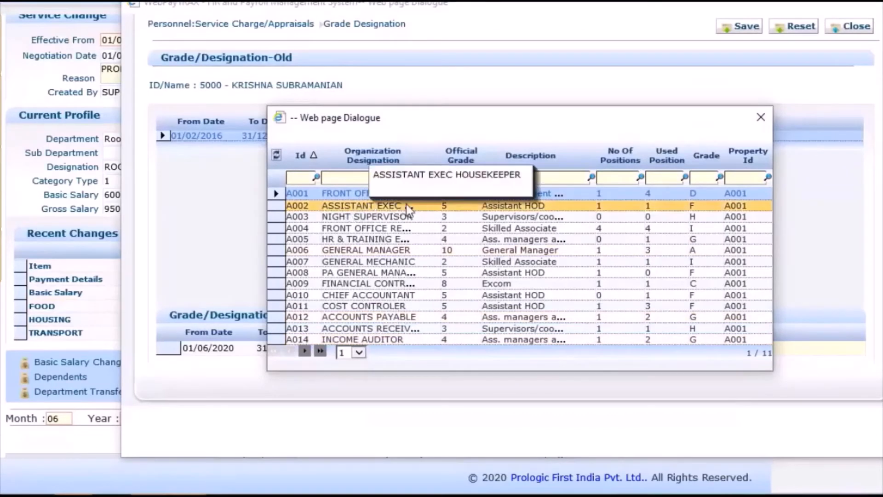
double_click(394, 206)
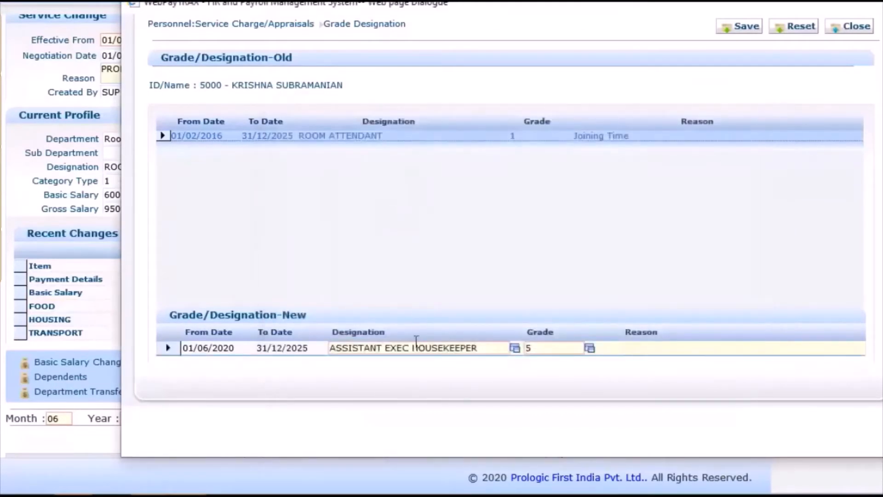
drag(538, 348, 507, 349)
drag(489, 348, 256, 344)
click(756, 29)
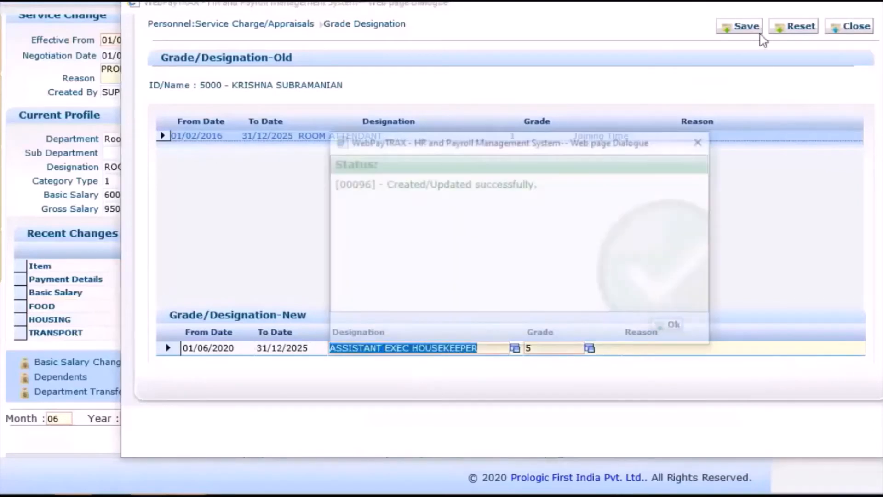
click(670, 328)
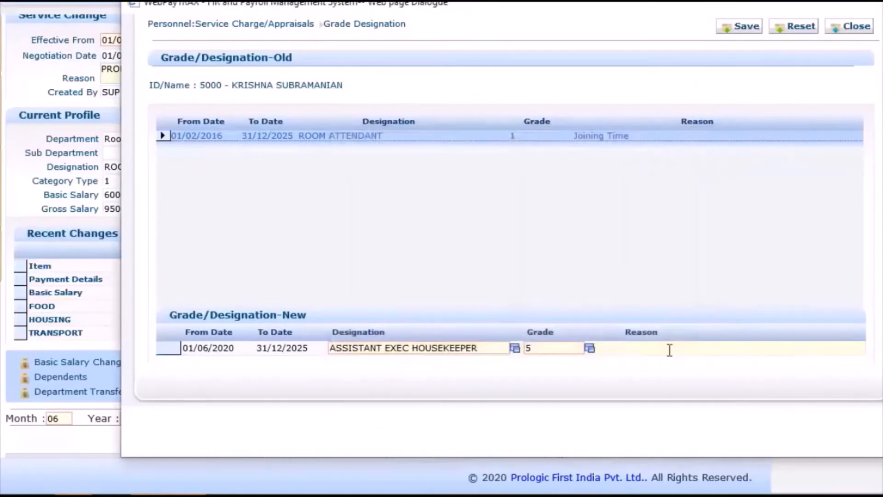
click(851, 27)
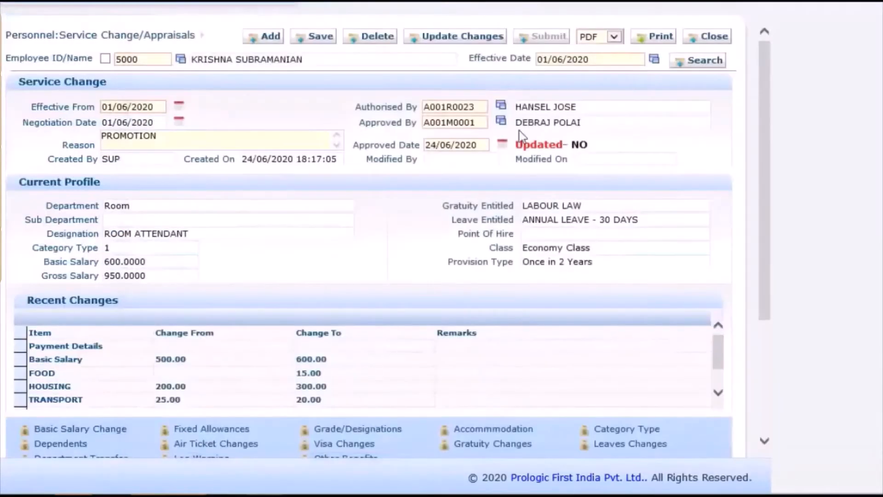
Step: Examine the designation and grade entries in Recent Changes and the employee's leave entitlement, travel class and provision type
scroll(296, 357, down, 2)
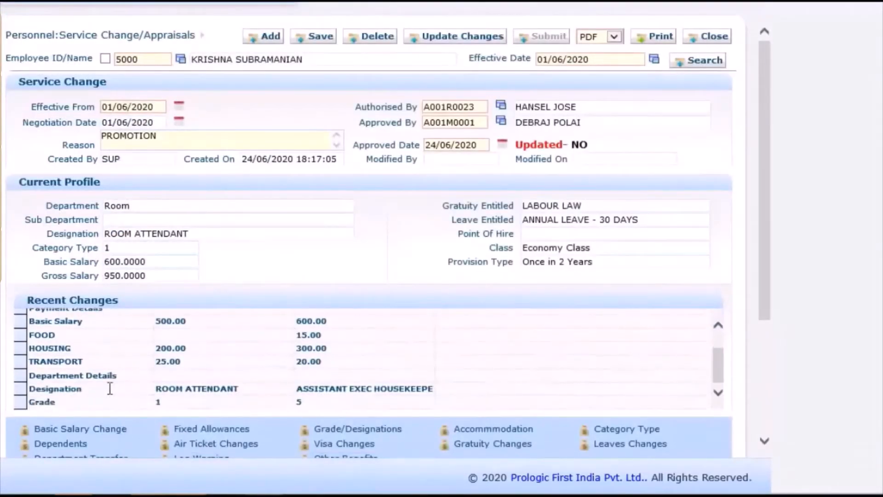
scroll(230, 411, down, 2)
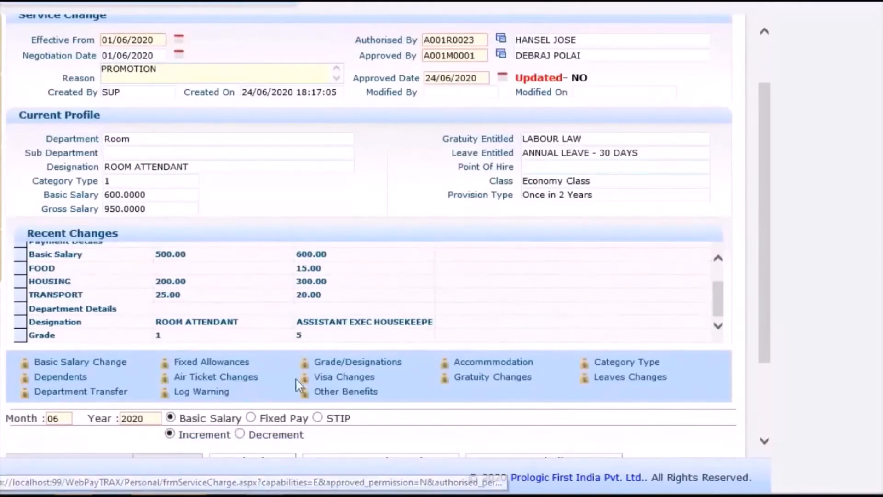
triple_click(581, 193)
click(527, 180)
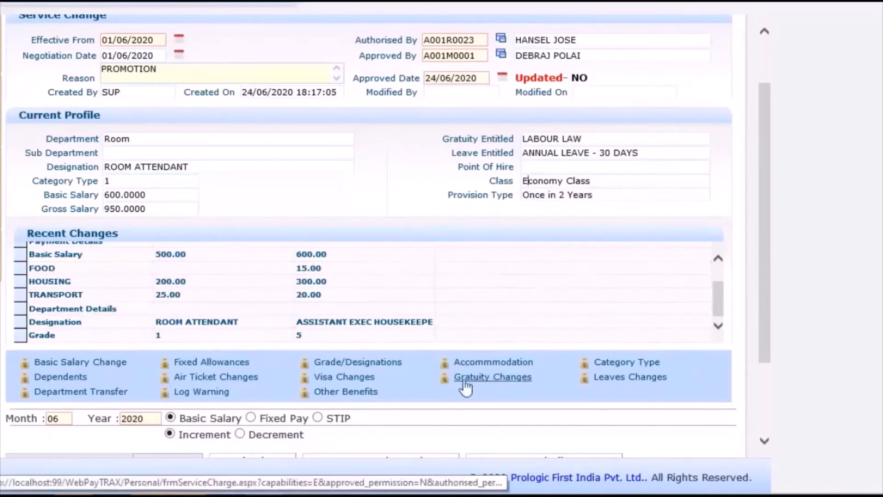
drag(659, 154, 562, 154)
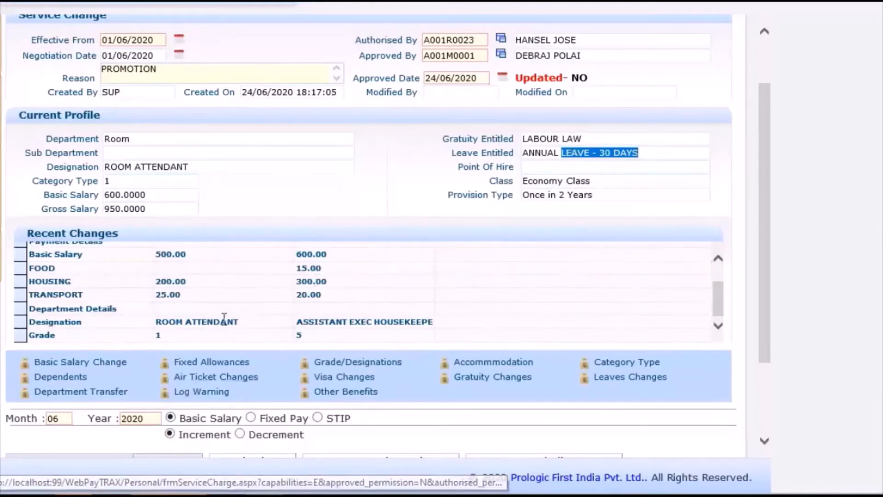
Step: Transfer the employee to the Housekeeping department, save the transfer and return to the service change record
scroll(113, 400, down, 2)
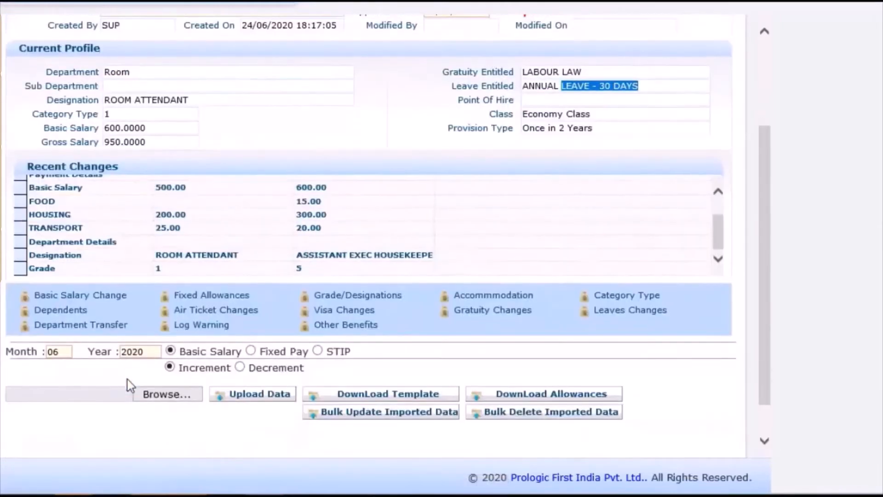
click(116, 325)
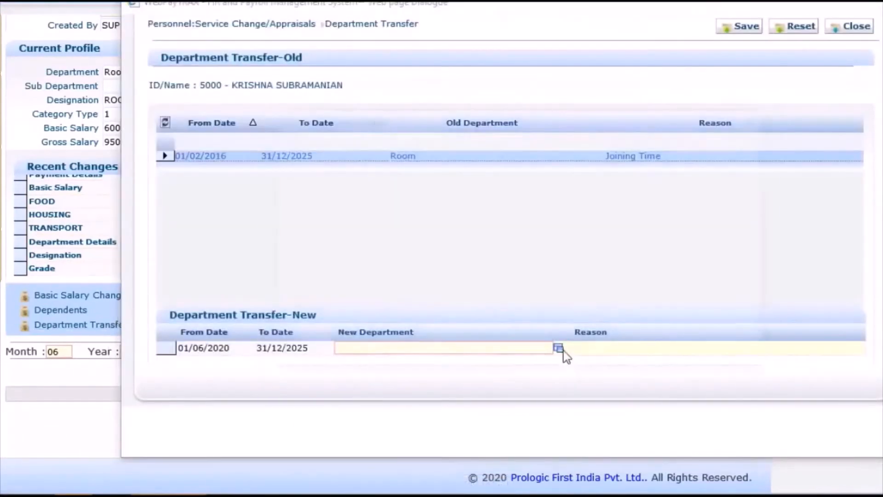
click(559, 350)
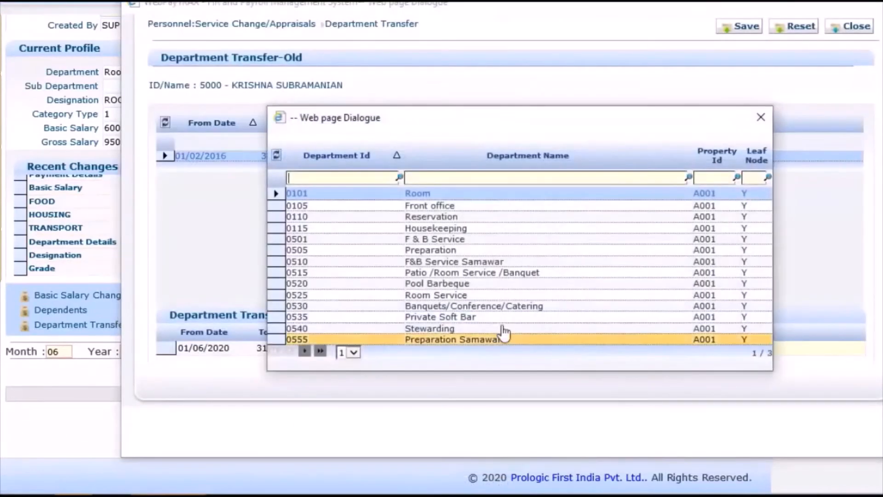
double_click(429, 230)
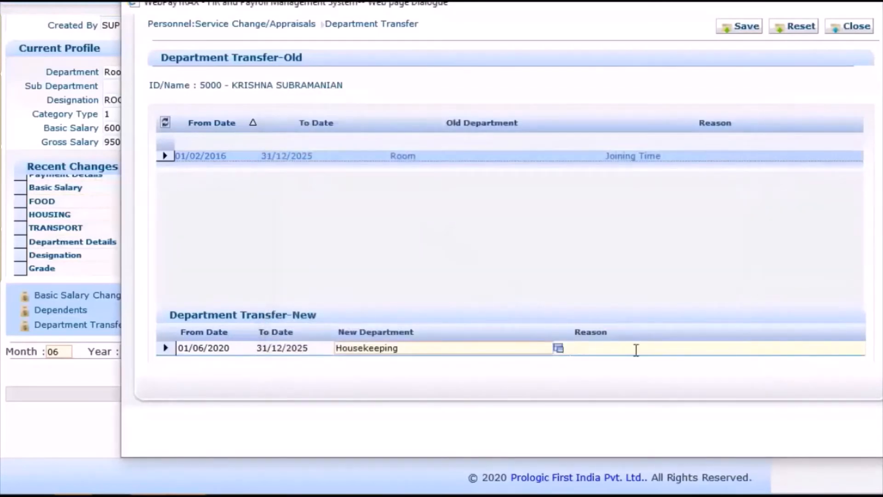
click(743, 28)
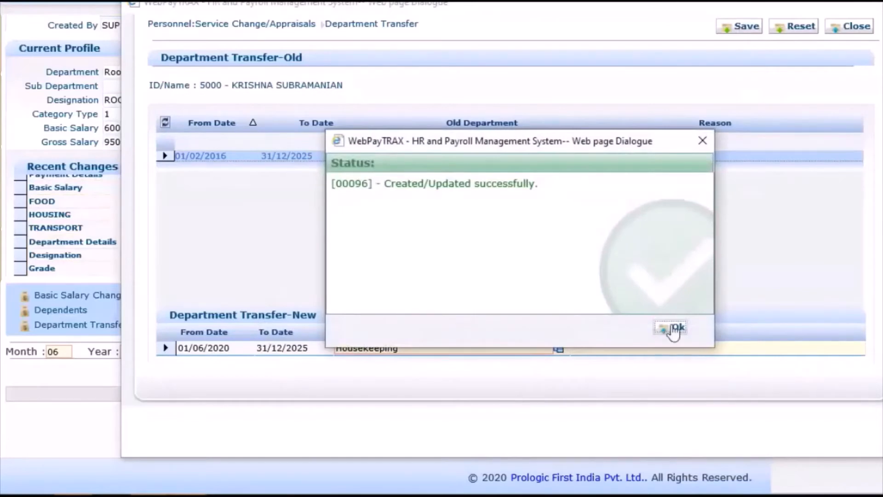
click(674, 329)
click(838, 32)
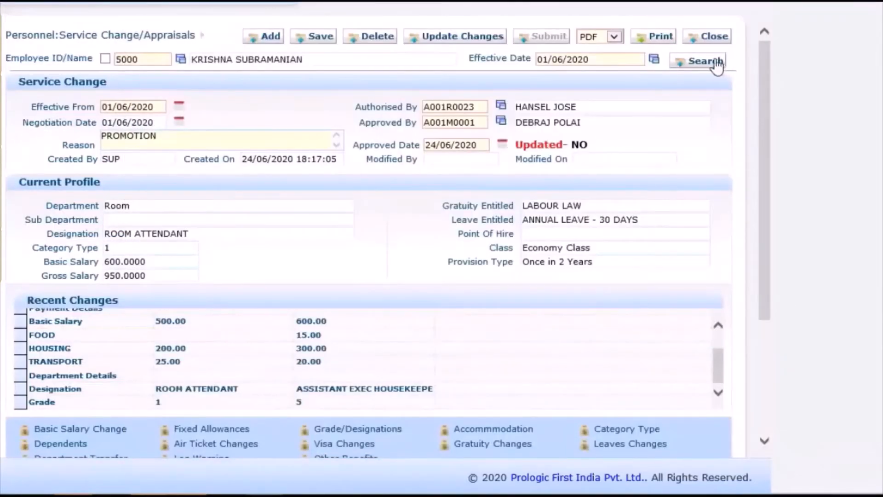
Step: Review the Recent Changes list, apply the changes to the employee's profile and check the record's update status
click(719, 392)
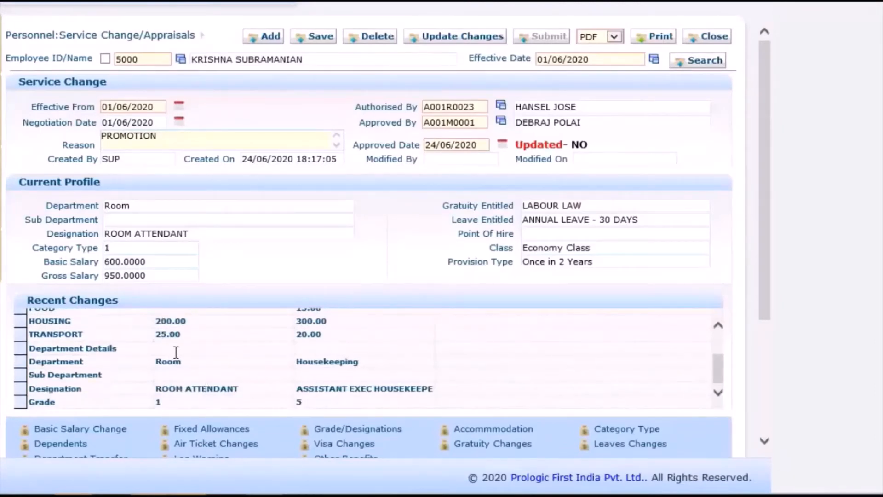
scroll(310, 327, up, 1)
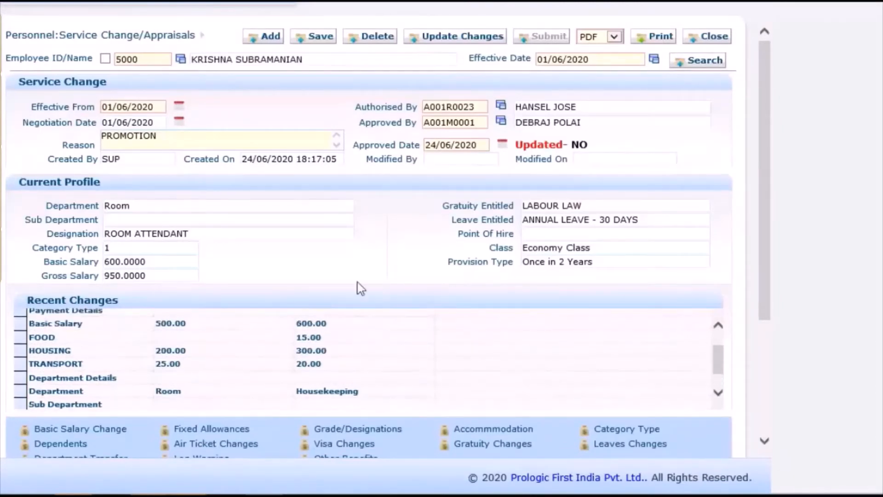
click(477, 41)
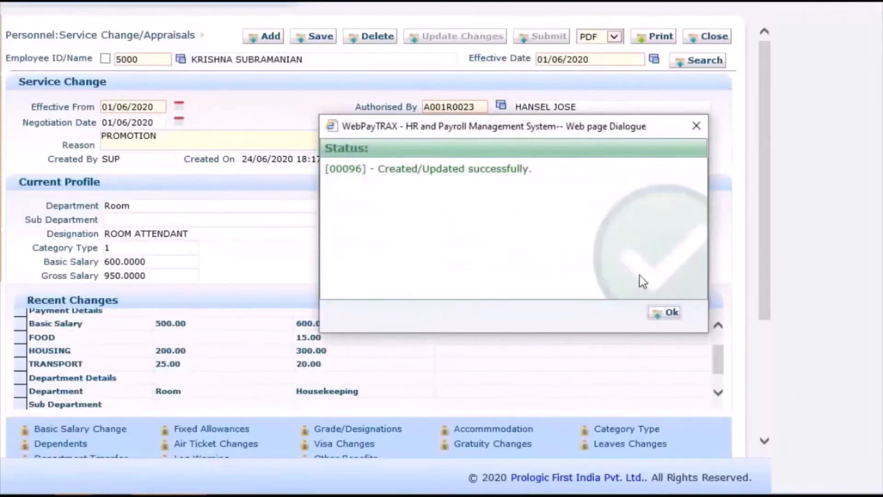
click(668, 311)
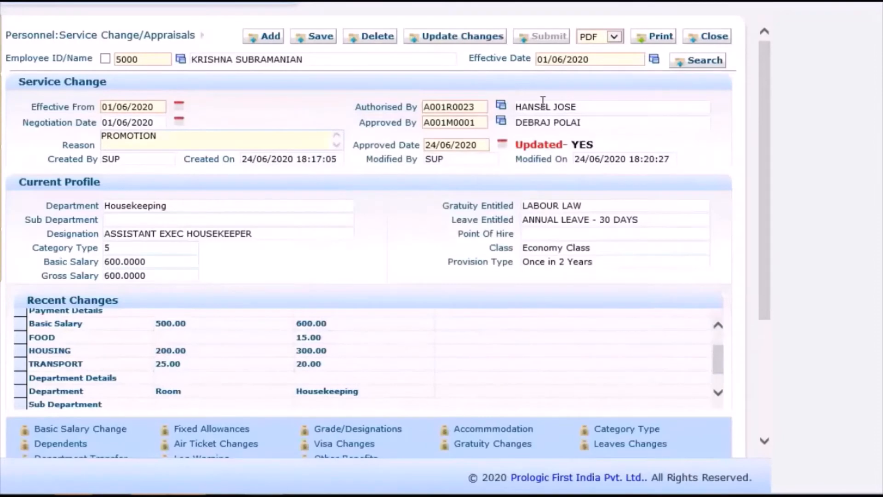
drag(517, 147, 584, 143)
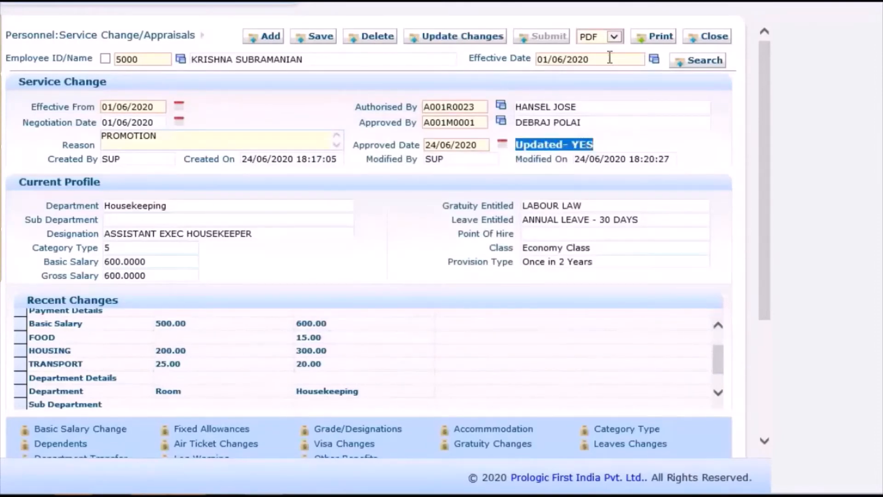
Step: Print the service change record as a PDF, open it and review the current profile, new service changes and approval details
click(655, 37)
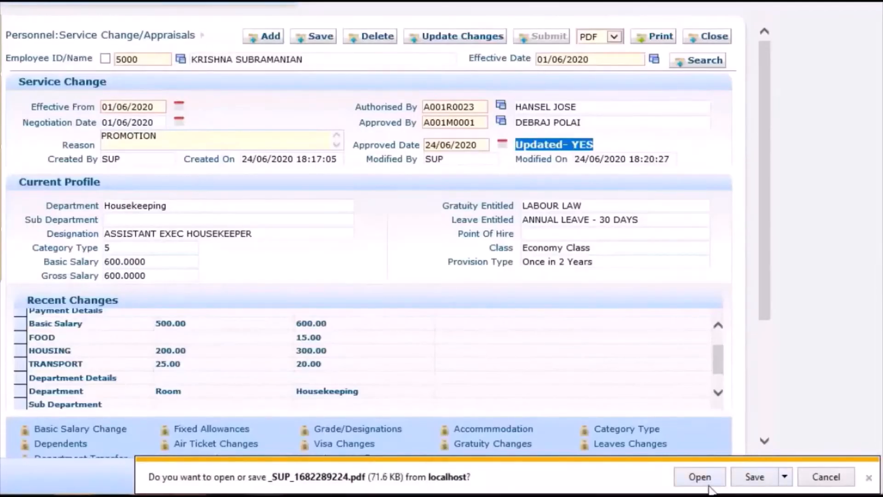
click(709, 484)
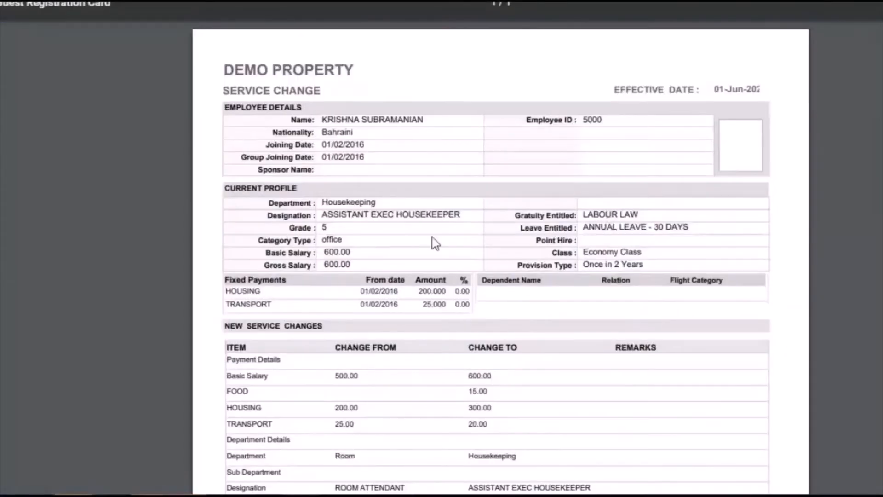
scroll(405, 368, down, 3)
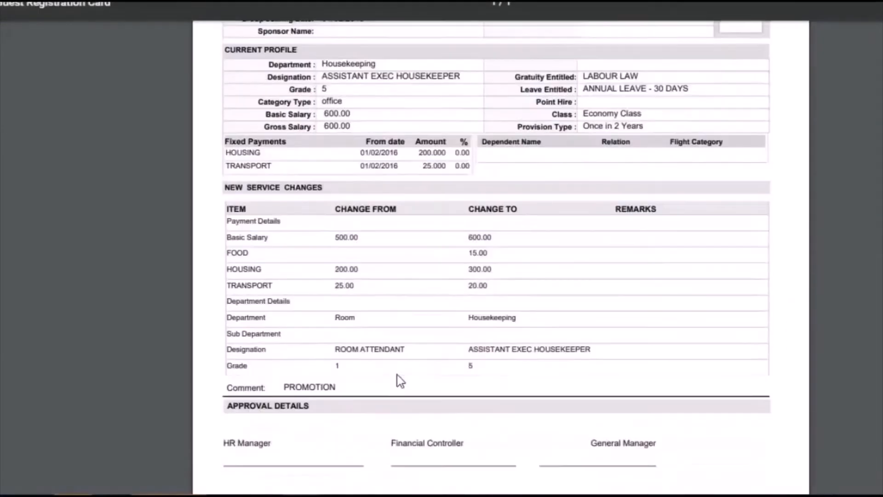
scroll(520, 421, down, 2)
scroll(562, 345, up, 6)
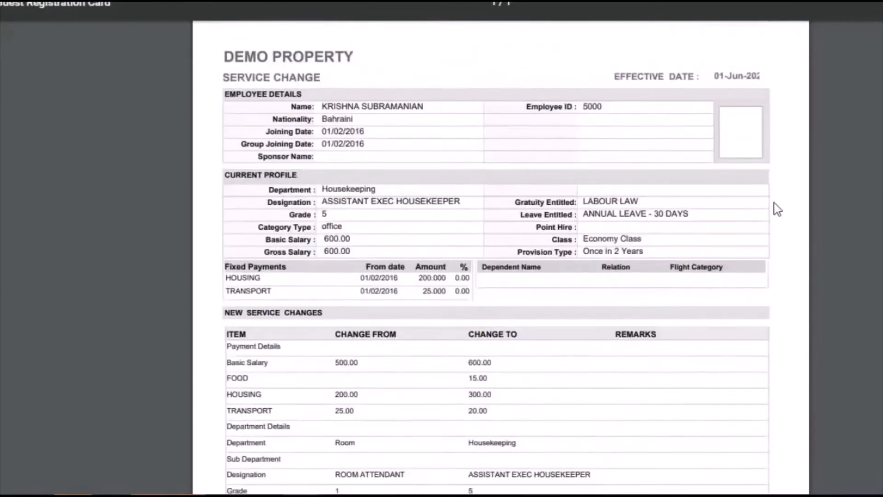
scroll(777, 209, up, 1)
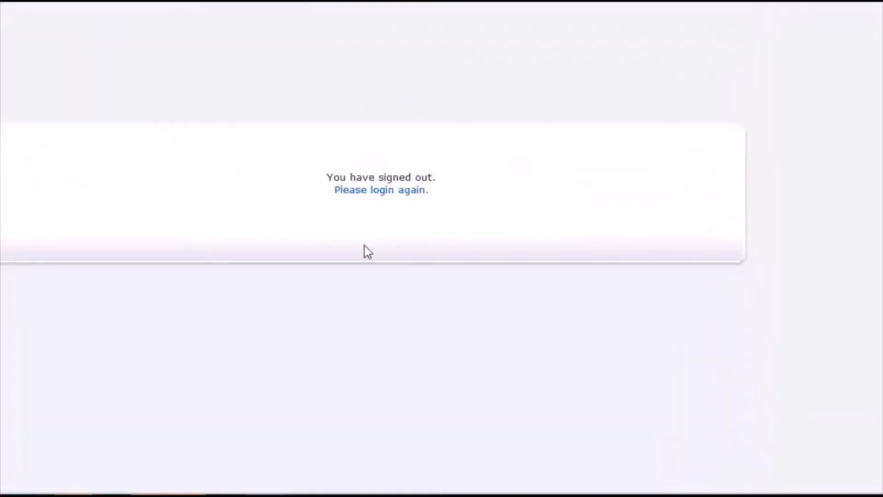
Step: Log back in with the saved credentials and open Employee Information in the Personnel module
click(384, 191)
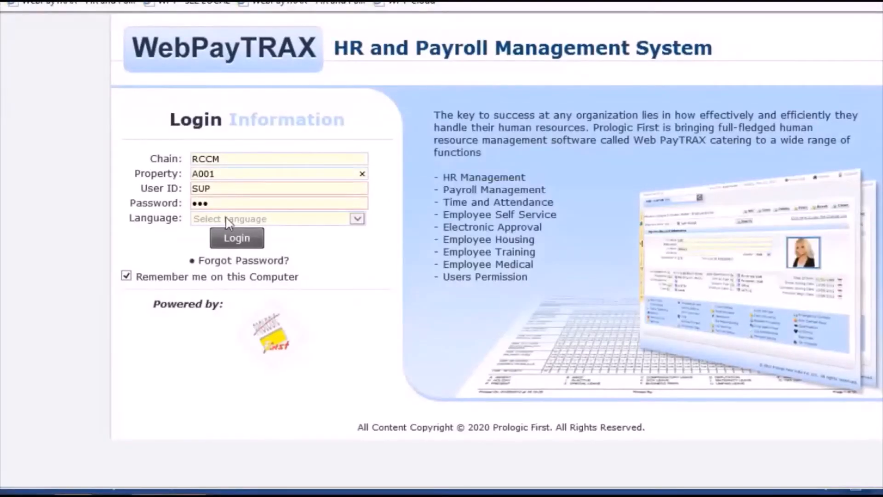
click(235, 239)
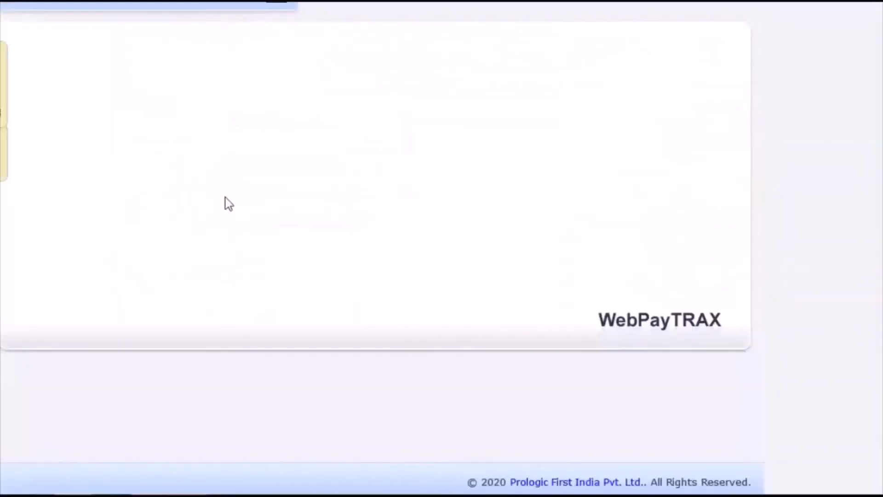
click(169, 97)
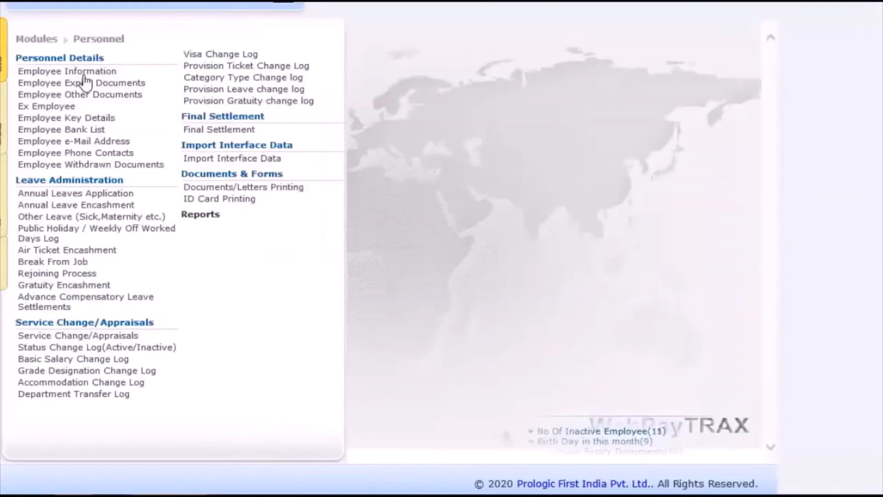
click(72, 72)
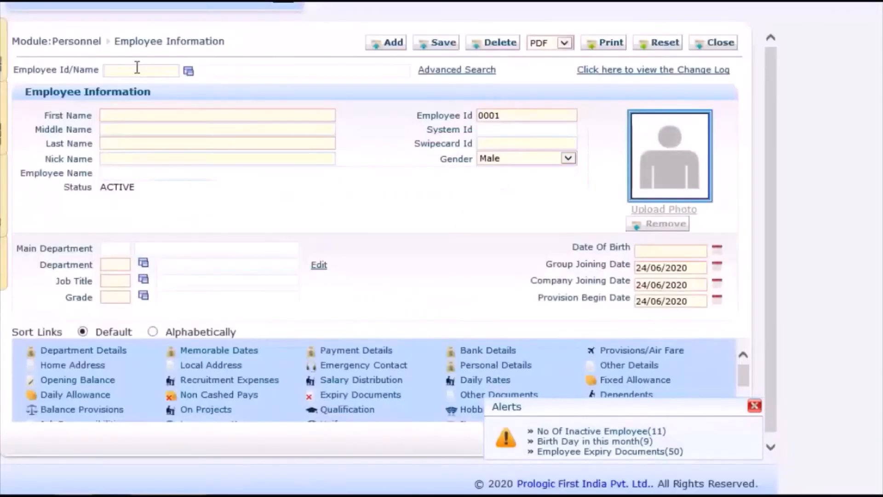
Step: Look up the employee by first name, load the profile and check the department, job title and grade
text(KRISHNA)
click(188, 71)
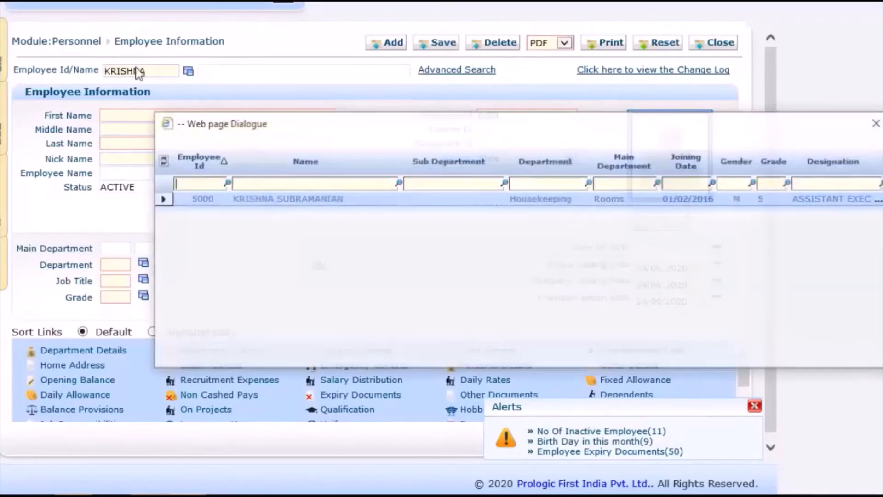
double_click(236, 199)
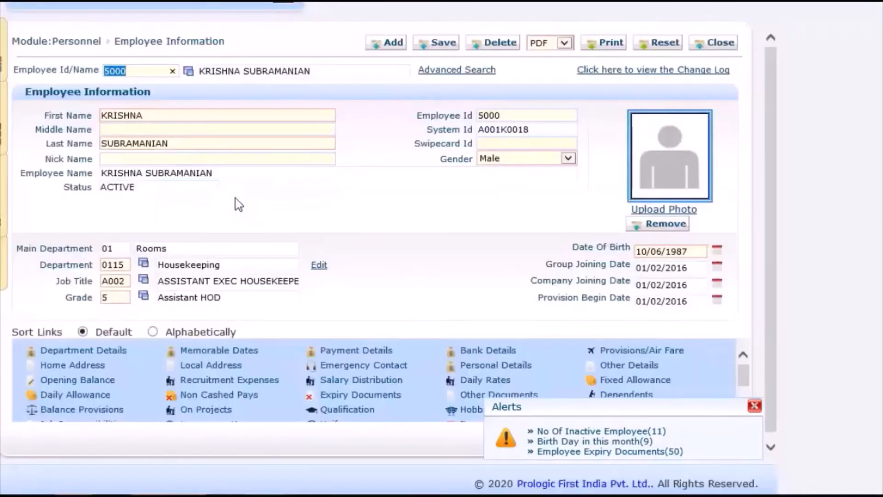
drag(186, 264, 312, 285)
drag(158, 297, 324, 325)
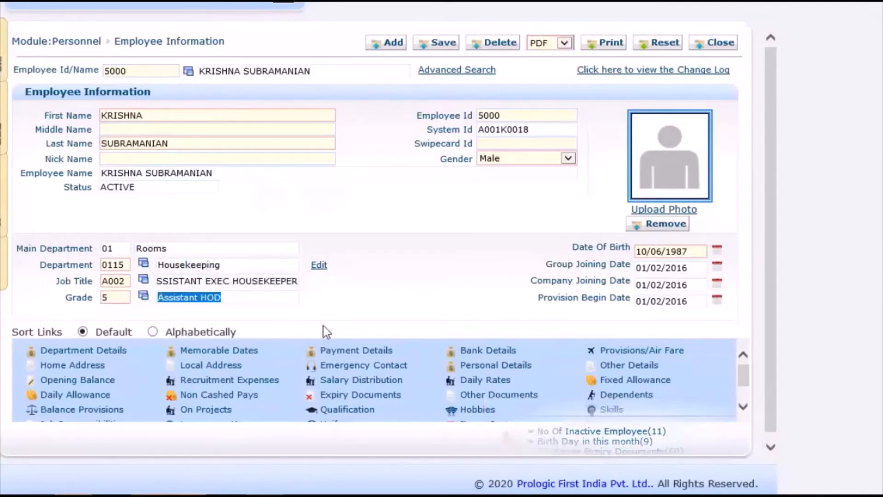
Step: Examine the normal and increment salary rows and the allowances in Payment Details, and close the employee's profile
click(369, 349)
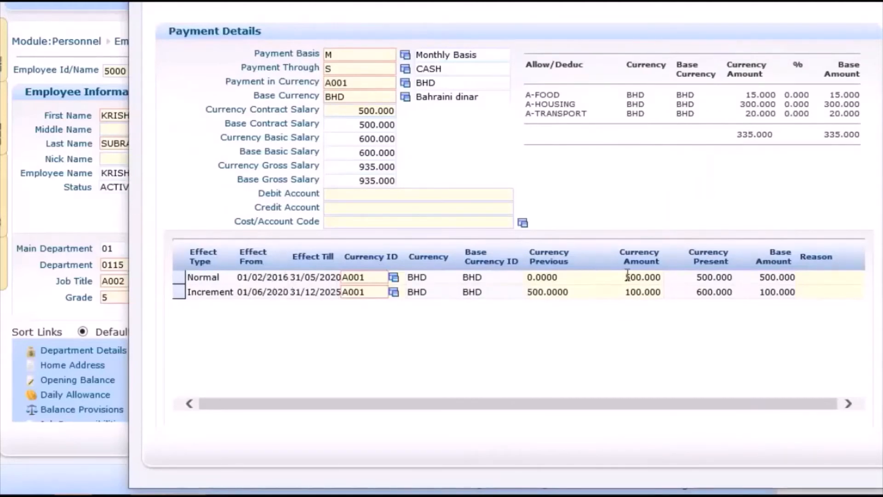
double_click(642, 277)
click(625, 292)
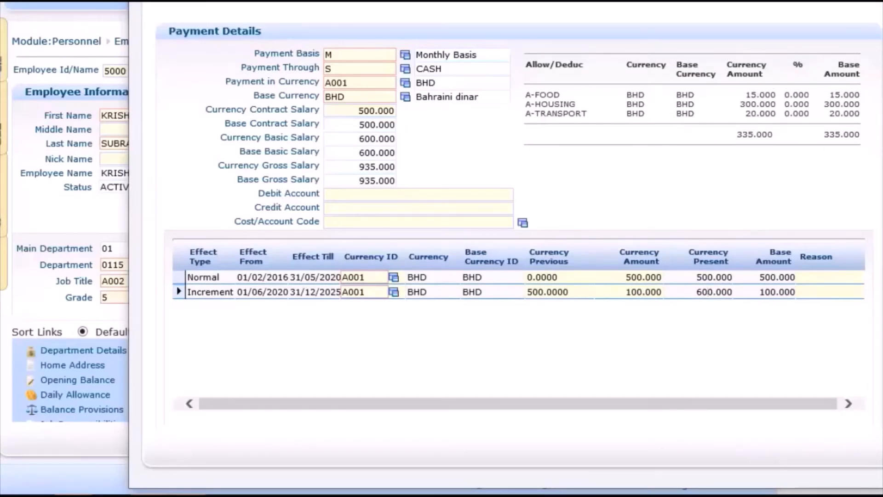
click(856, 3)
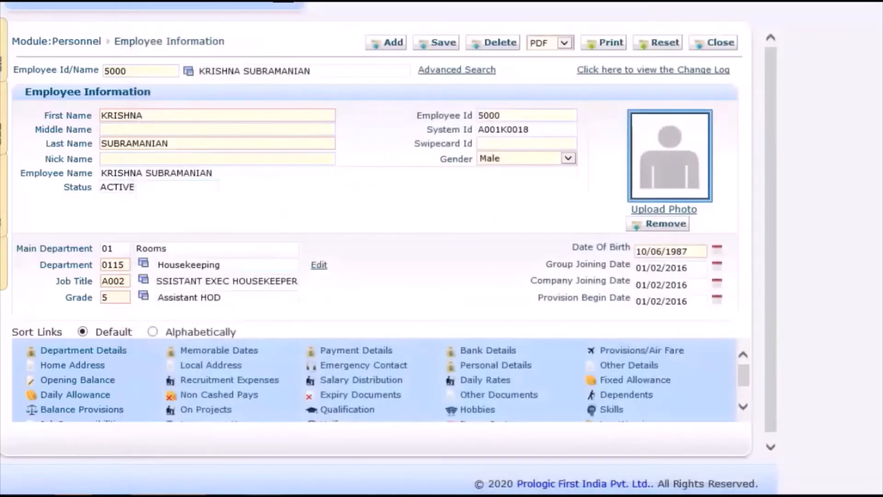
click(717, 46)
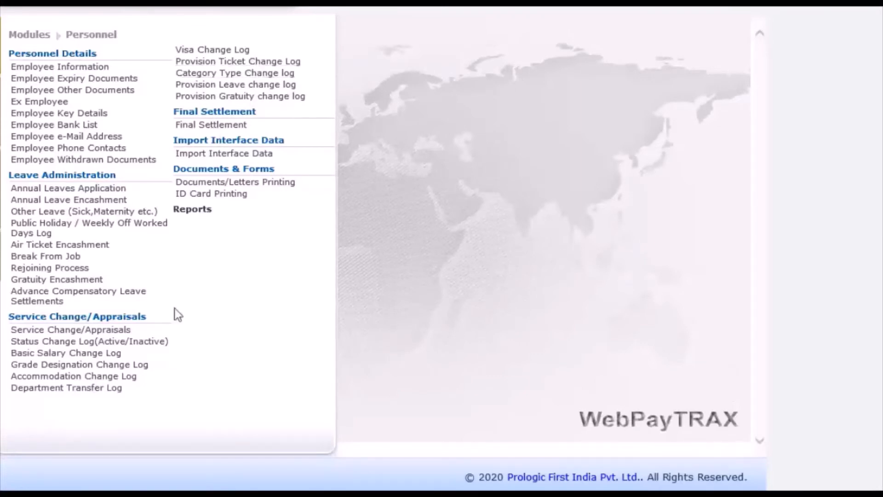
Step: In Service Change/Appraisals, look up the employee by first name and load the service change record effective 01/06/2020
click(109, 334)
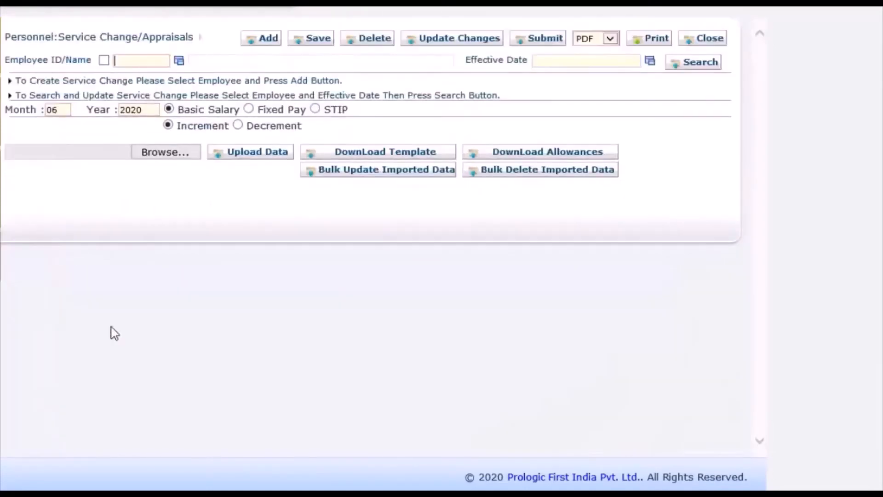
click(157, 61)
text(KRISHNA)
key(Tab)
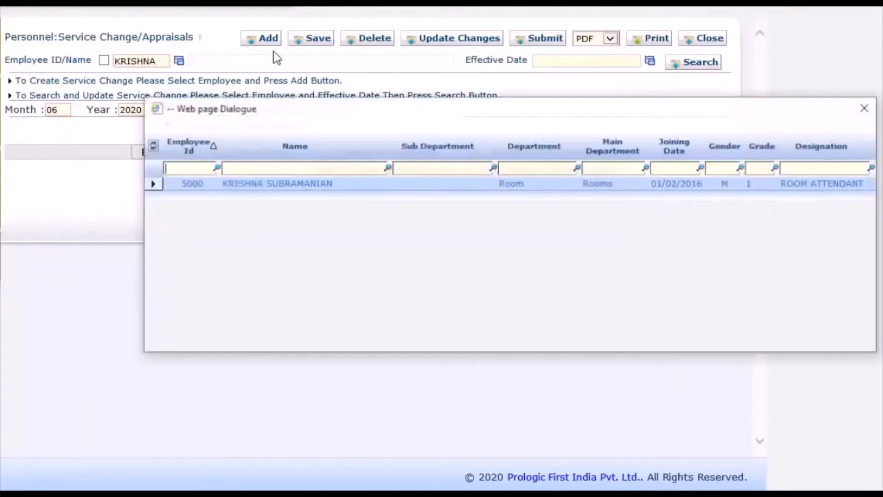
double_click(374, 184)
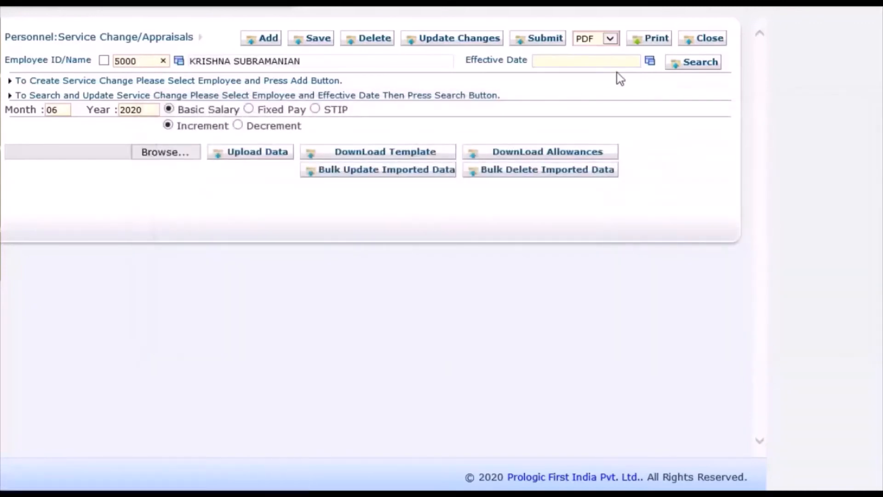
click(650, 63)
double_click(546, 216)
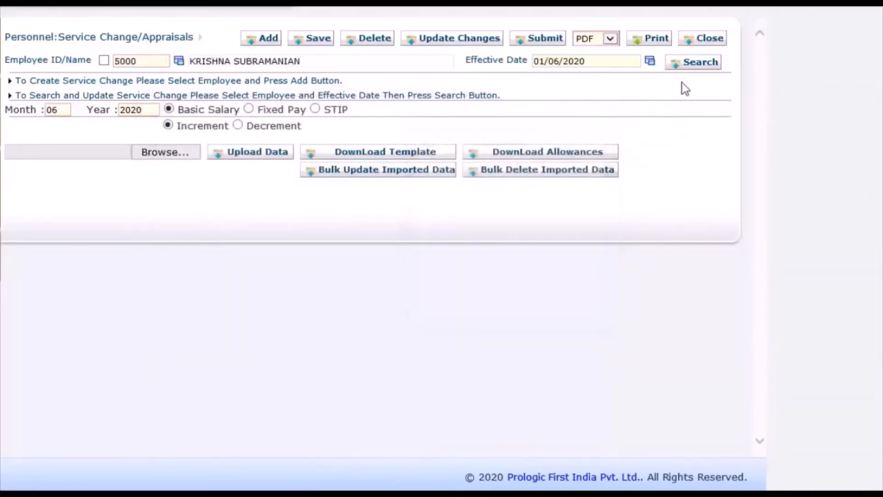
click(701, 64)
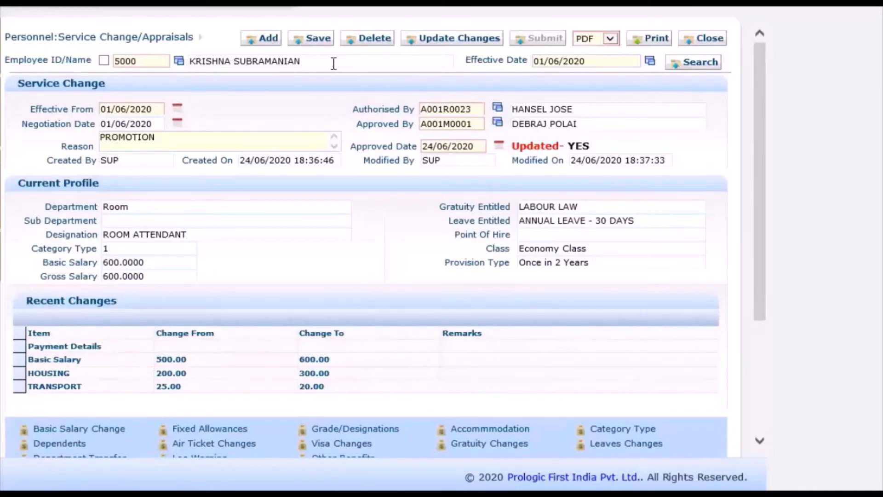
Step: Delete the loaded service change record together with its document
click(380, 40)
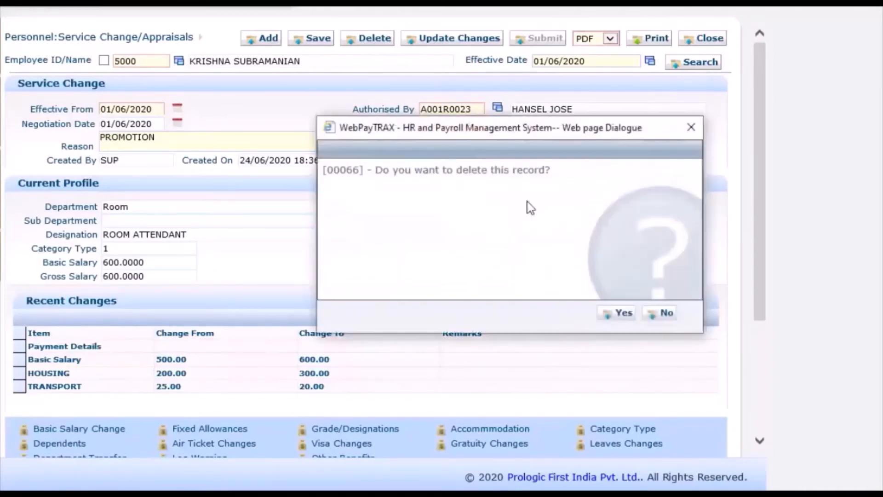
click(613, 315)
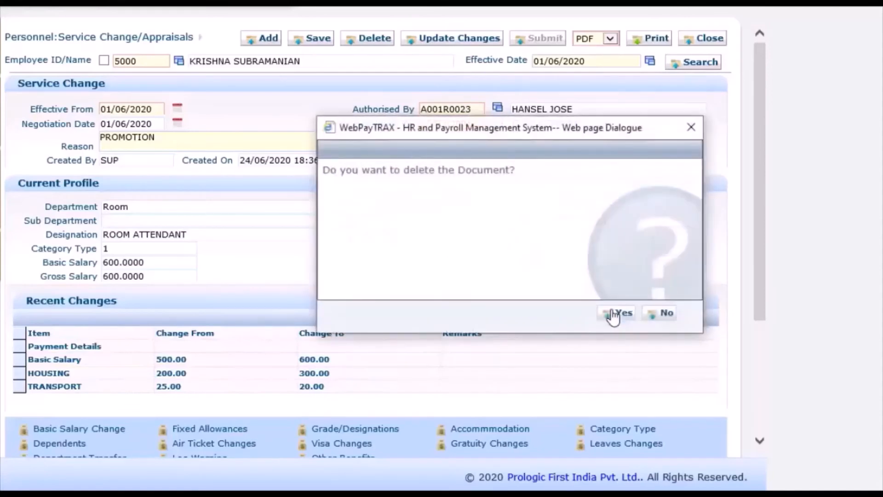
click(622, 315)
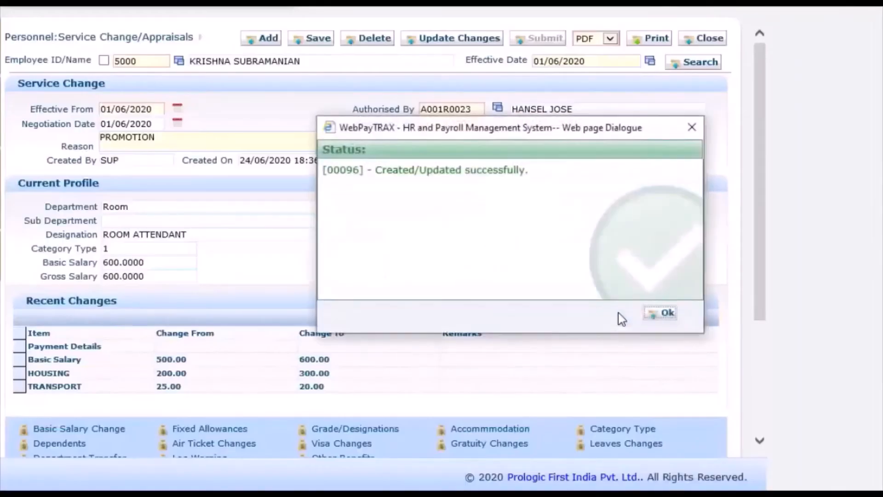
click(661, 314)
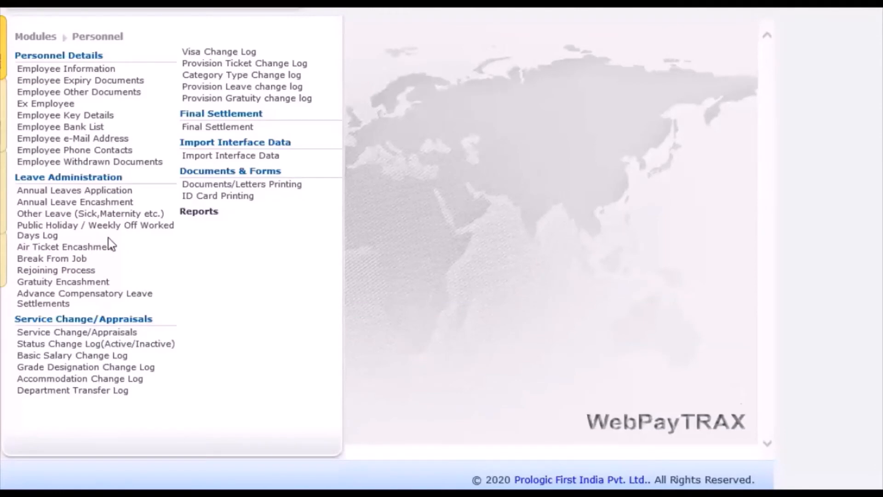
Step: From Service Change/Appraisals, open the basic salary template SUP_TemplateServiceChangeBasic.csv in Excel despite the file format mismatch
click(88, 334)
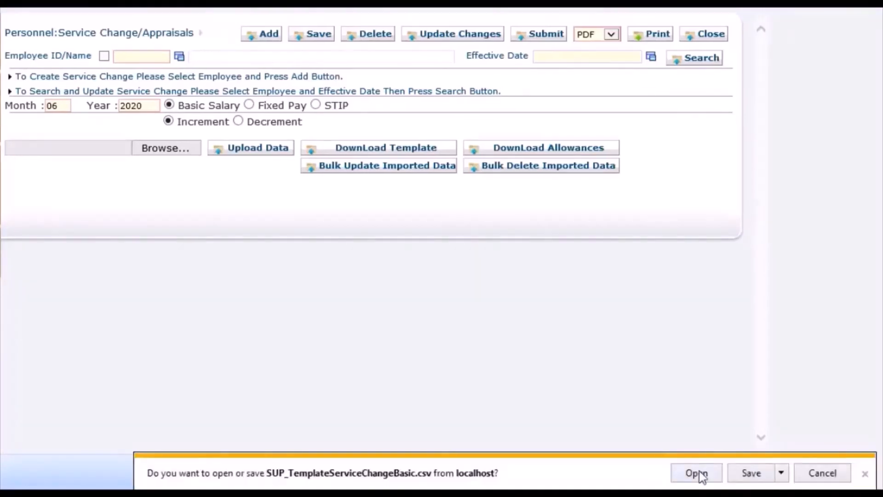
click(698, 473)
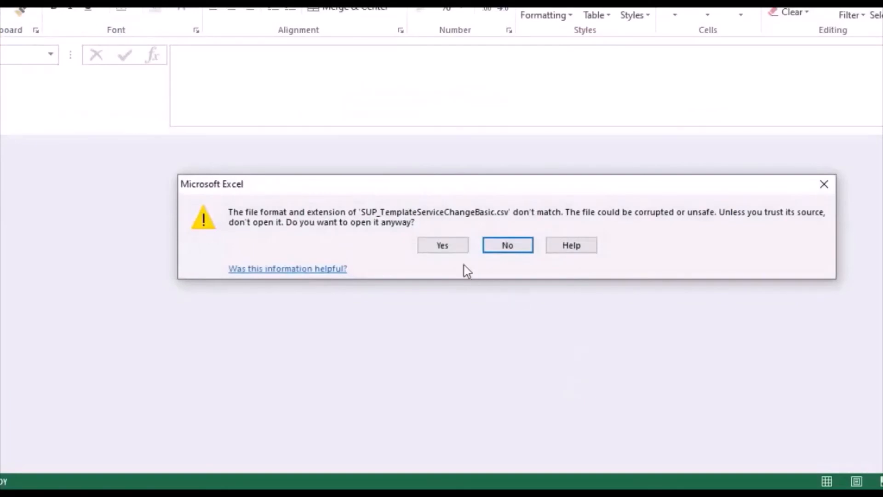
click(450, 247)
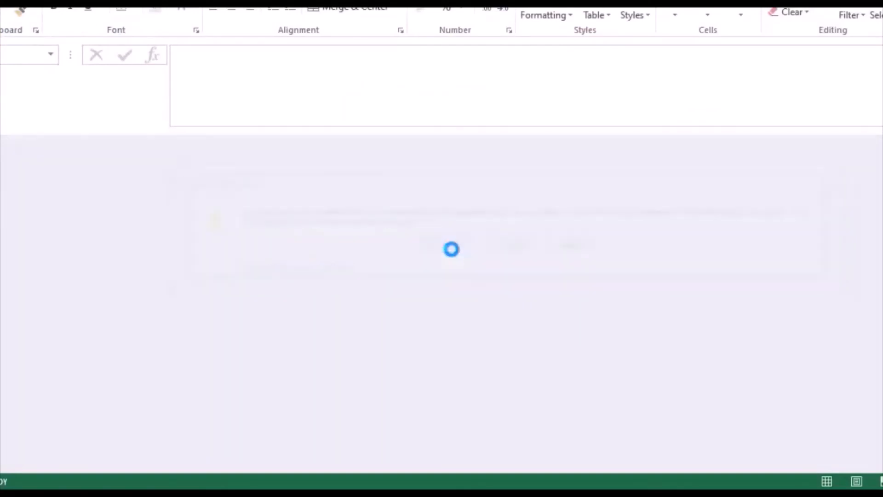
click(463, 251)
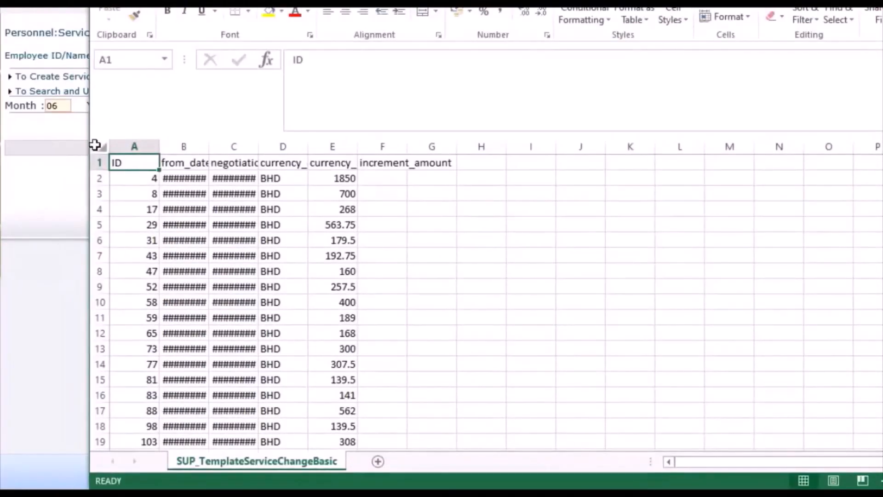
Step: Autofit all column widths in the template sheet so the dates and headings fit
click(99, 145)
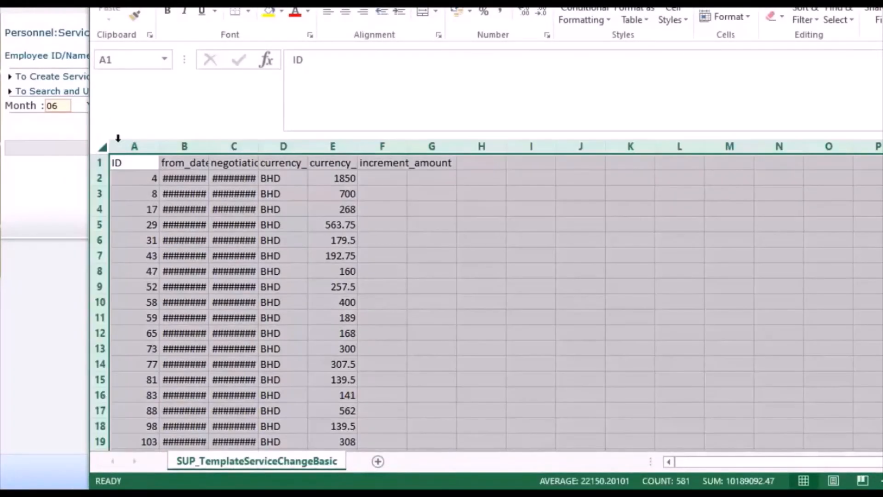
double_click(258, 146)
click(201, 214)
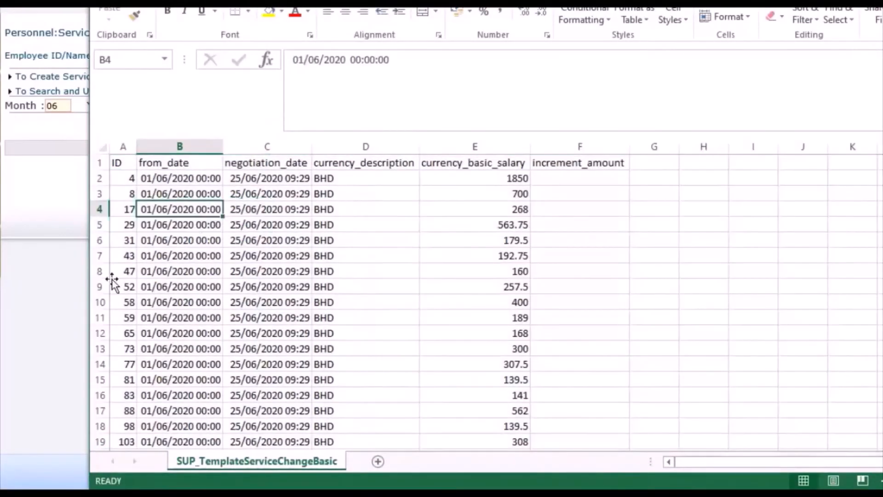
Step: Clear the template data from row 7 to the last row, keeping only the first five employee rows
click(121, 253)
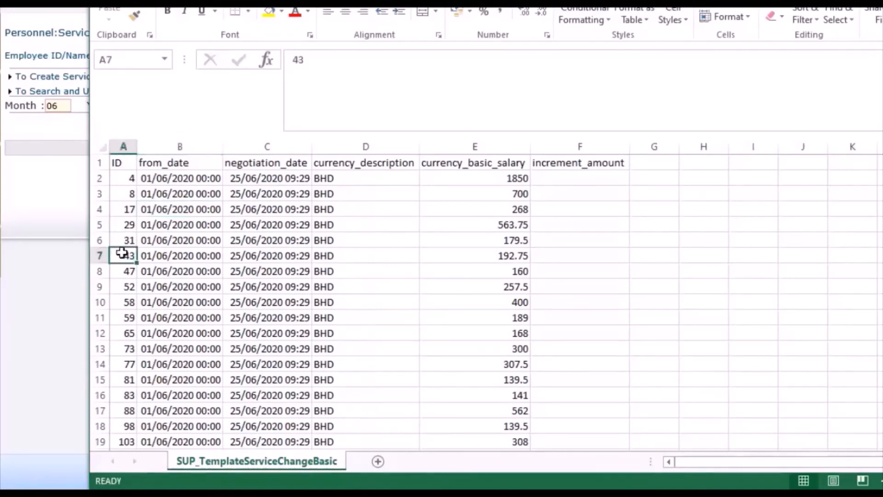
key(ctrl+shift+End)
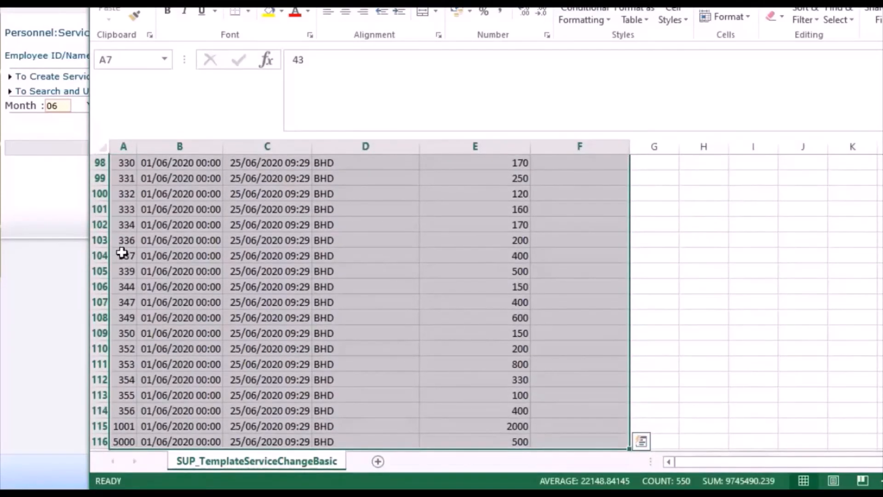
key(Delete)
scroll(121, 253, up, 20)
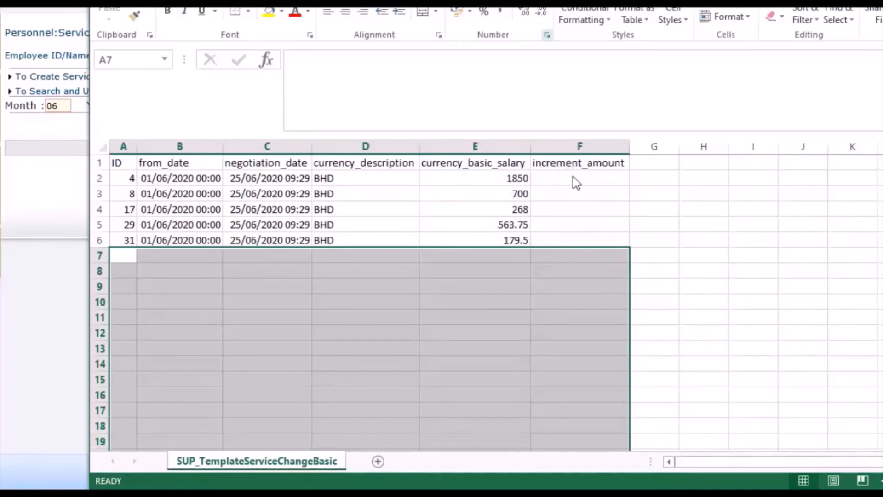
Step: Enter increment amounts 20, 25, 10, 14 and 15 in F2 through F6 for the five employees
click(599, 180)
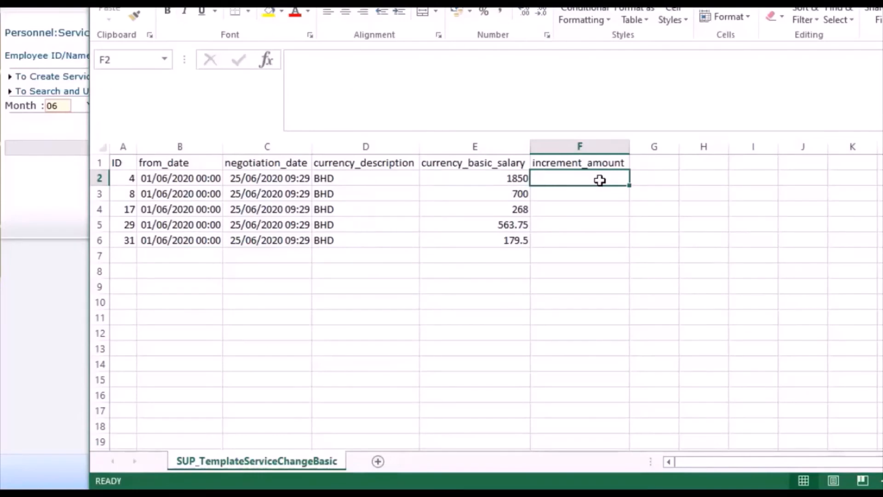
text(20)
key(Return)
text(25)
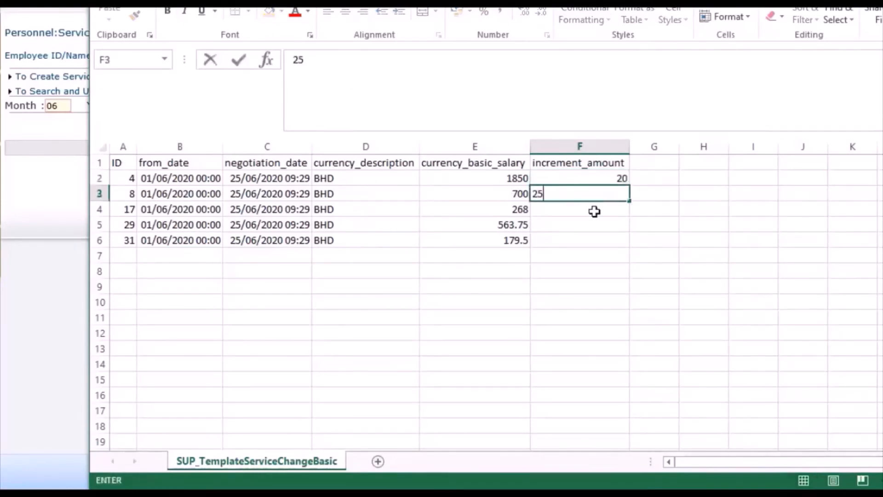
key(Return)
text(10)
key(Return)
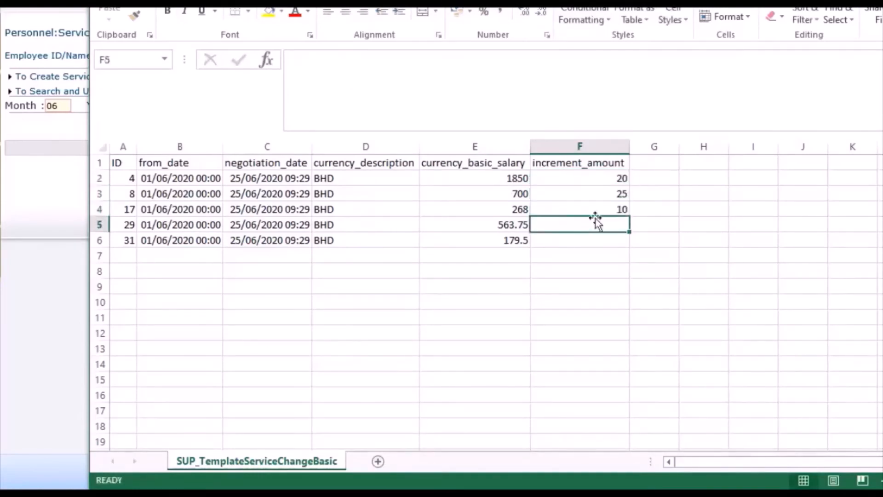
text(14)
key(Return)
text(15)
click(575, 299)
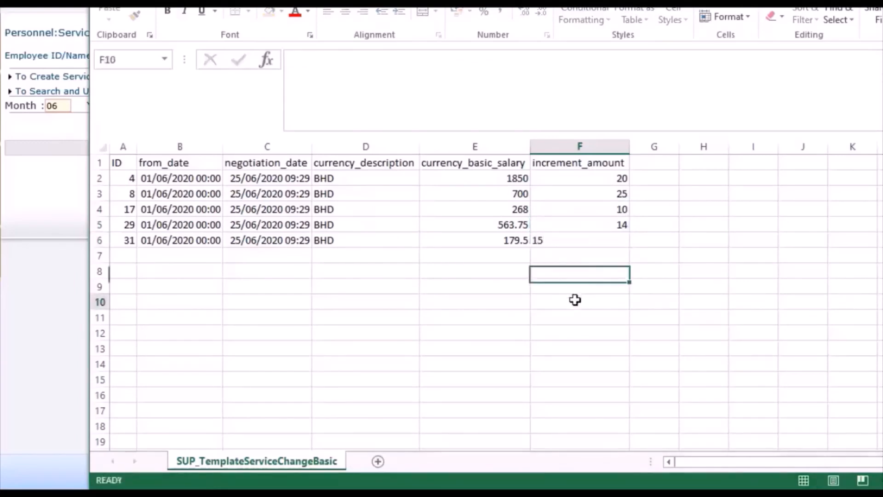
Step: Save SUP_TemplateServiceChangeBasic.csv, keeping the comma-delimited CSV format
drag(263, 8, 232, 95)
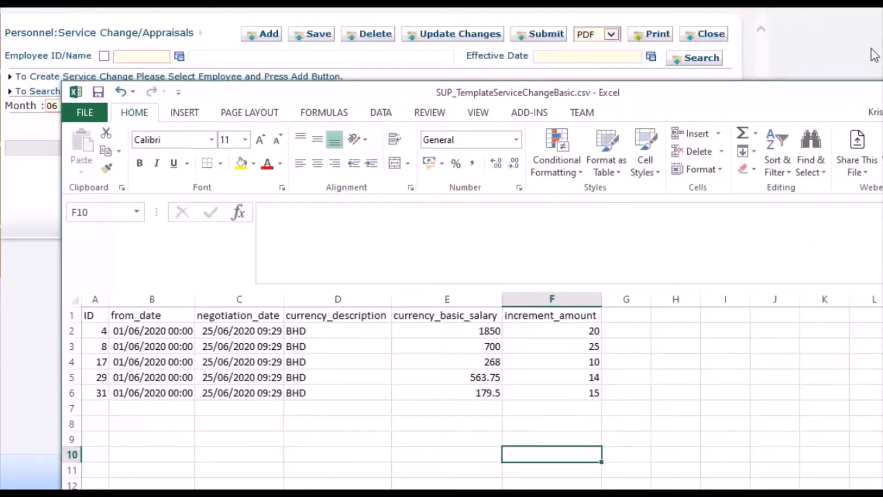
click(98, 92)
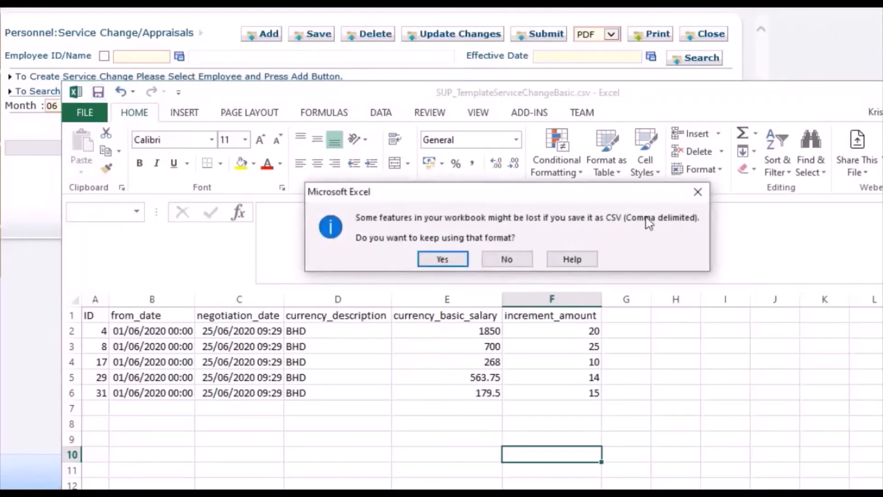
click(457, 266)
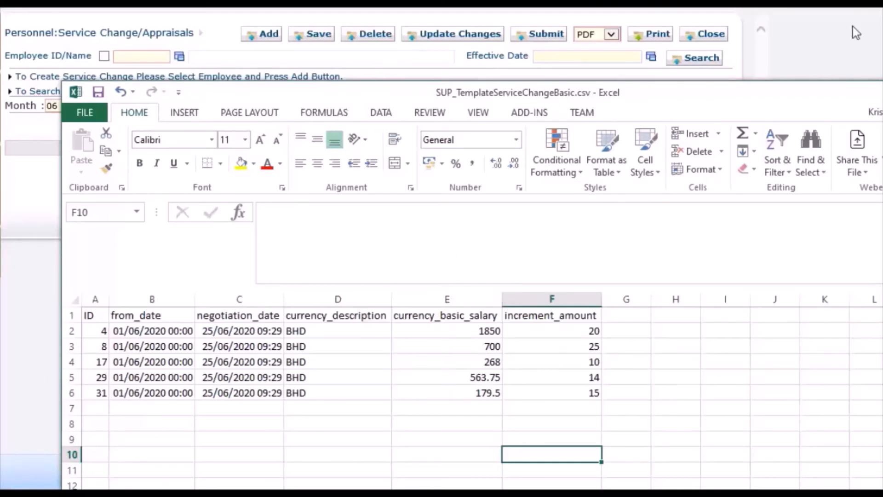
Step: Switch back to WebPayTRAX's Service Change/Appraisals page and view the upload file chooser, closing it without picking a file
key(alt+Tab)
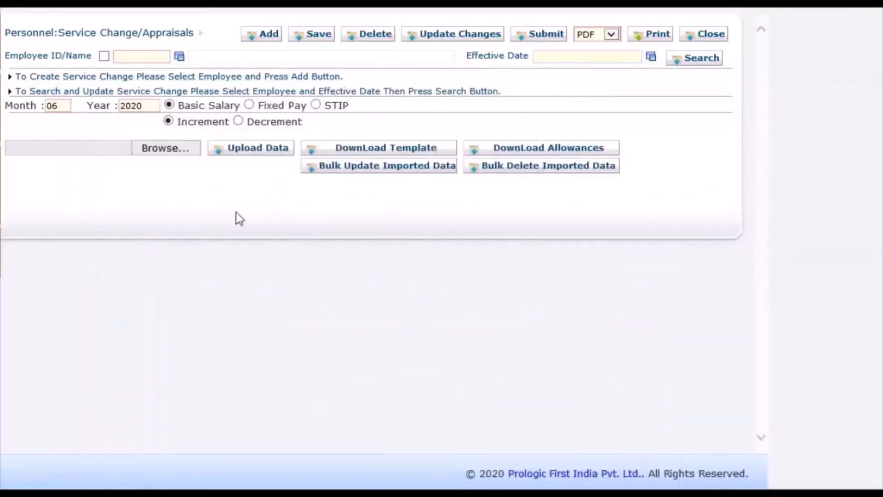
click(167, 148)
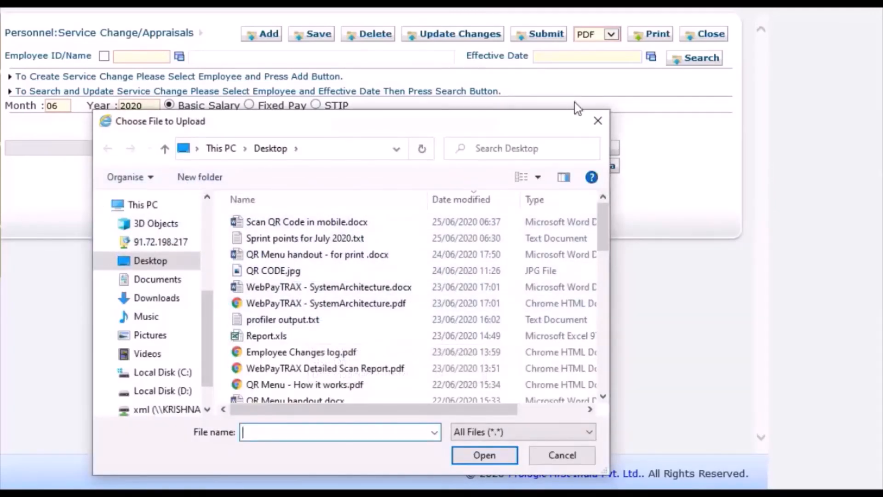
click(597, 121)
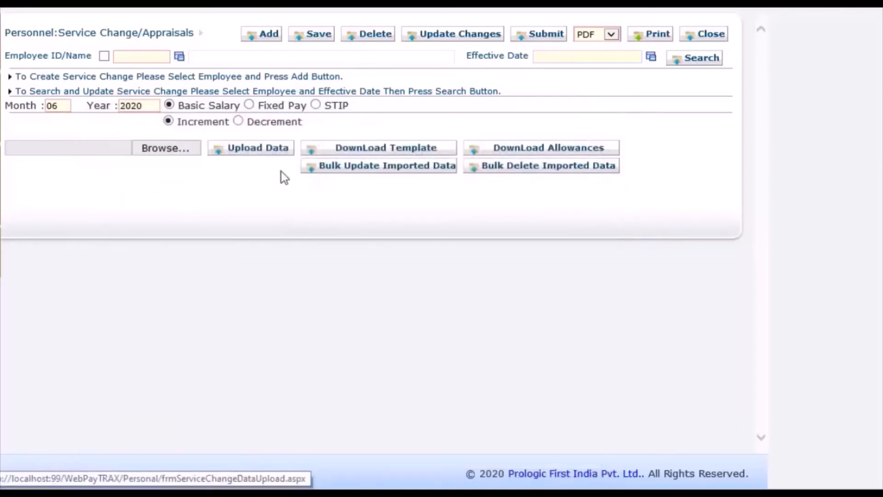